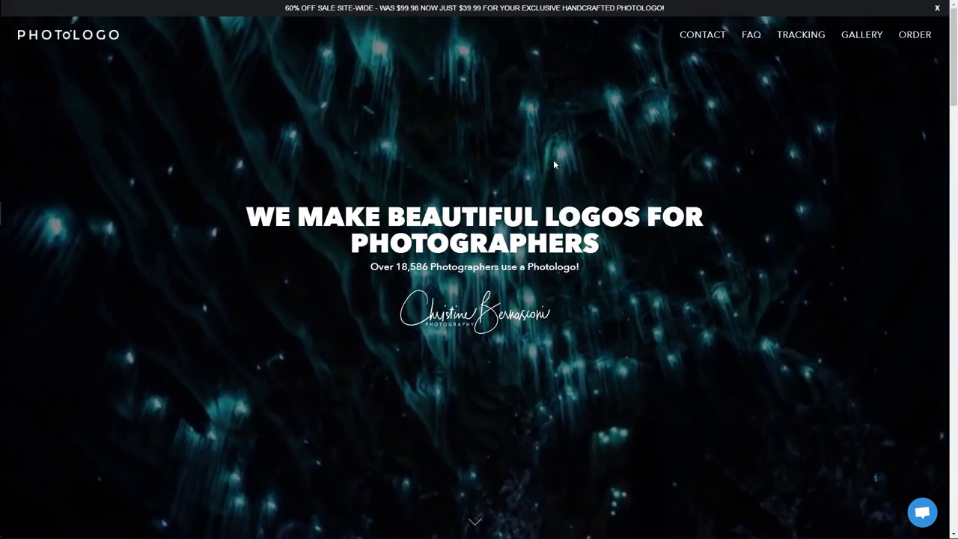
Step: Browse The Signature Collection of handwritten photographer logos in the Photologo gallery
{"action": "left_click", "coordinate": [861, 35]}
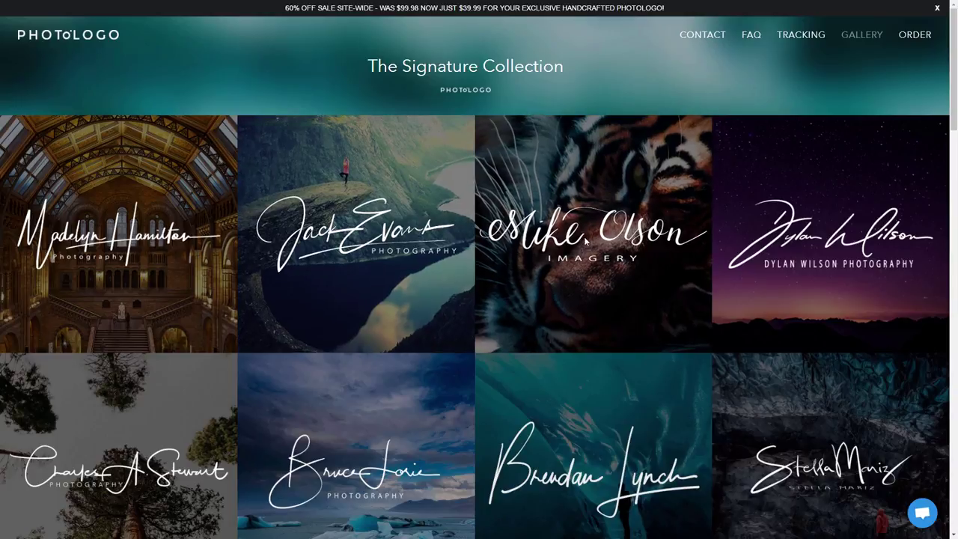
{"action": "scroll", "coordinate": [438, 249], "scroll_direction": "down", "scroll_amount": 1}
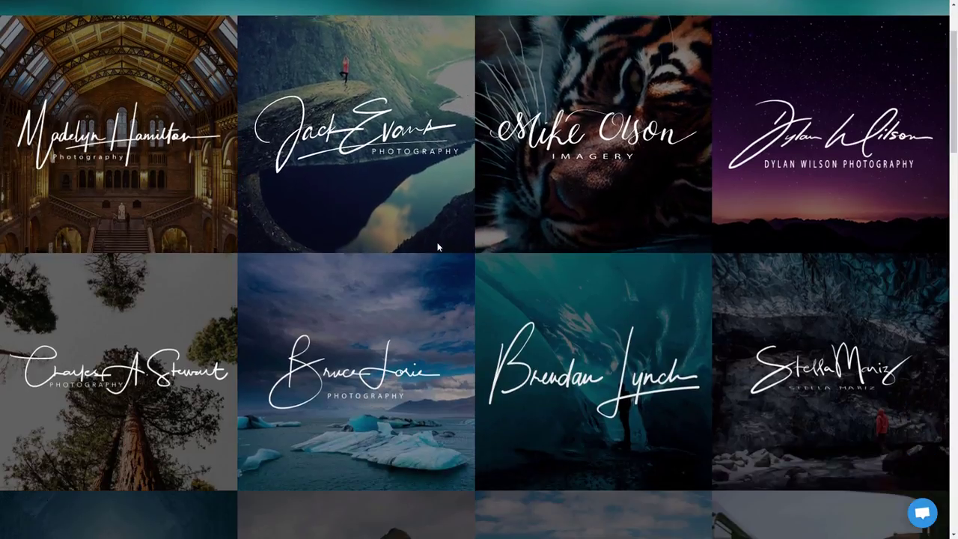
{"action": "scroll", "coordinate": [439, 250], "scroll_direction": "down", "scroll_amount": 3}
{"action": "scroll", "coordinate": [473, 224], "scroll_direction": "down", "scroll_amount": 2}
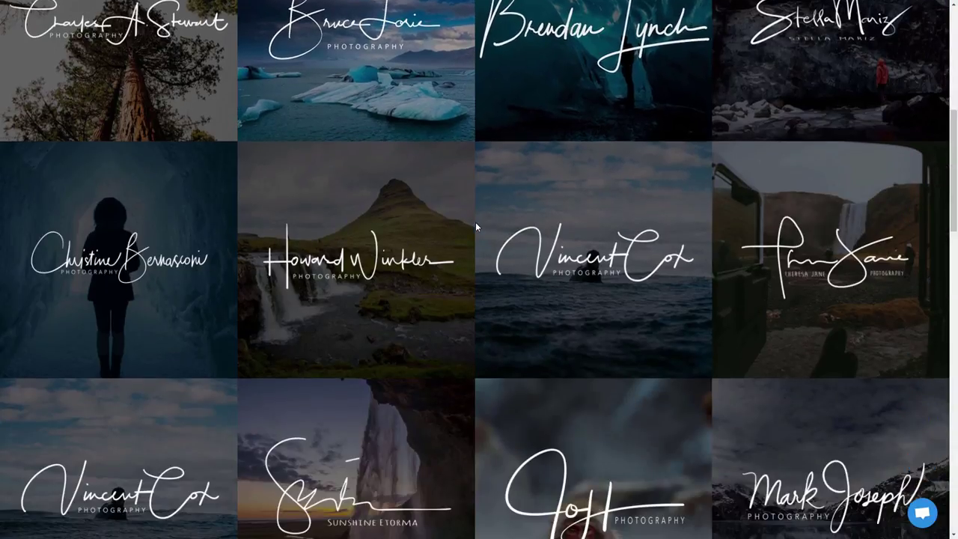
{"action": "scroll", "coordinate": [475, 221], "scroll_direction": "down", "scroll_amount": 2}
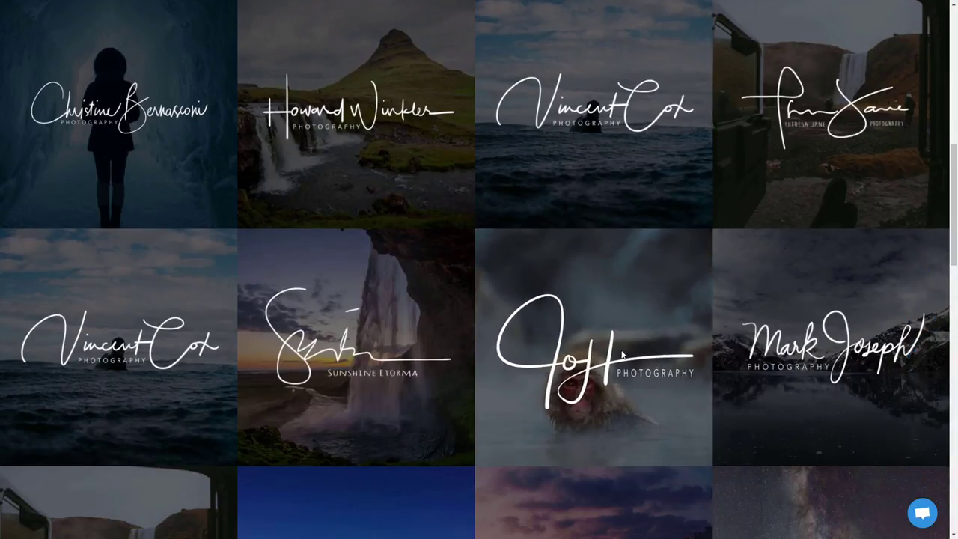
{"action": "scroll", "coordinate": [546, 315], "scroll_direction": "up", "scroll_amount": 3}
{"action": "scroll", "coordinate": [546, 317], "scroll_direction": "up", "scroll_amount": 5}
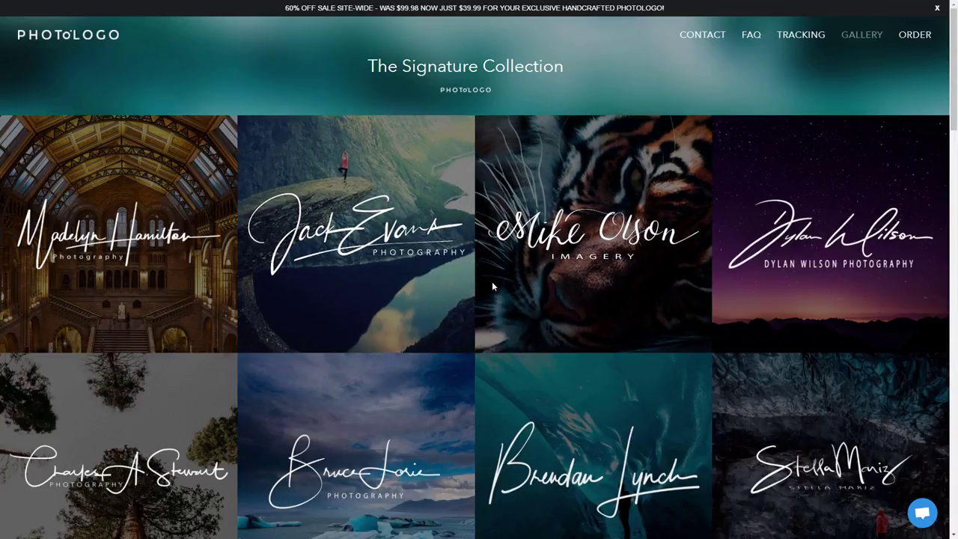
{"action": "scroll", "coordinate": [526, 275], "scroll_direction": "down", "scroll_amount": 2}
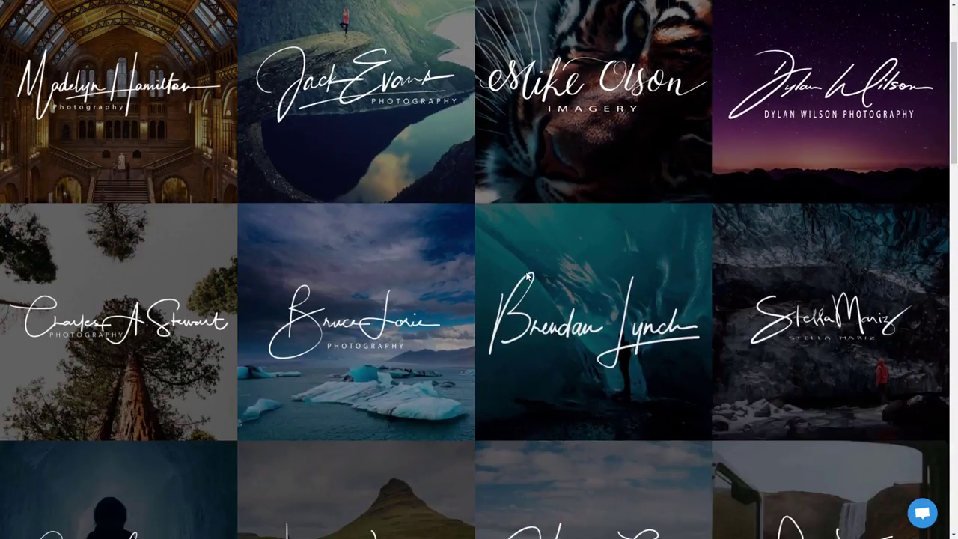
{"action": "scroll", "coordinate": [526, 276], "scroll_direction": "down", "scroll_amount": 1}
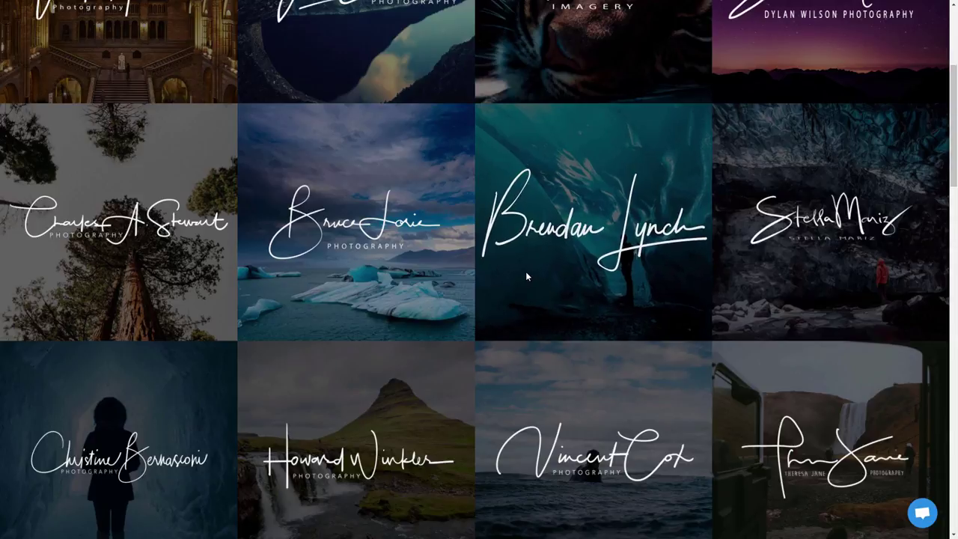
{"action": "scroll", "coordinate": [527, 277], "scroll_direction": "down", "scroll_amount": 1}
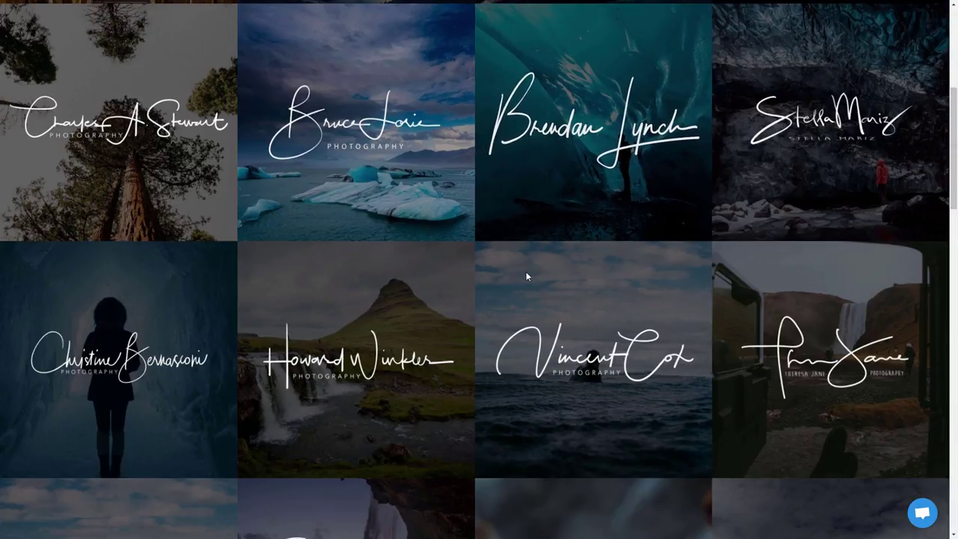
{"action": "scroll", "coordinate": [525, 275], "scroll_direction": "down", "scroll_amount": 2}
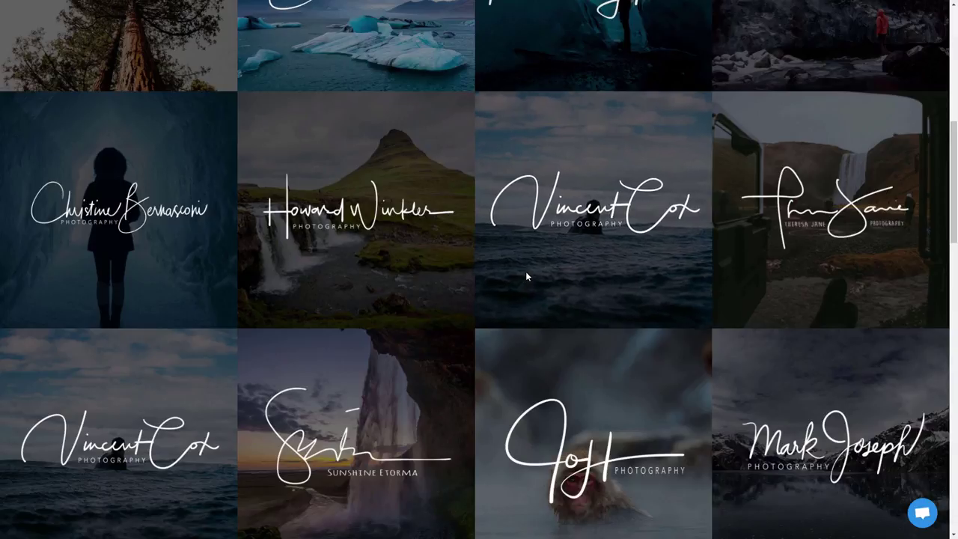
{"action": "scroll", "coordinate": [528, 271], "scroll_direction": "up", "scroll_amount": 3}
{"action": "scroll", "coordinate": [534, 269], "scroll_direction": "up", "scroll_amount": 2}
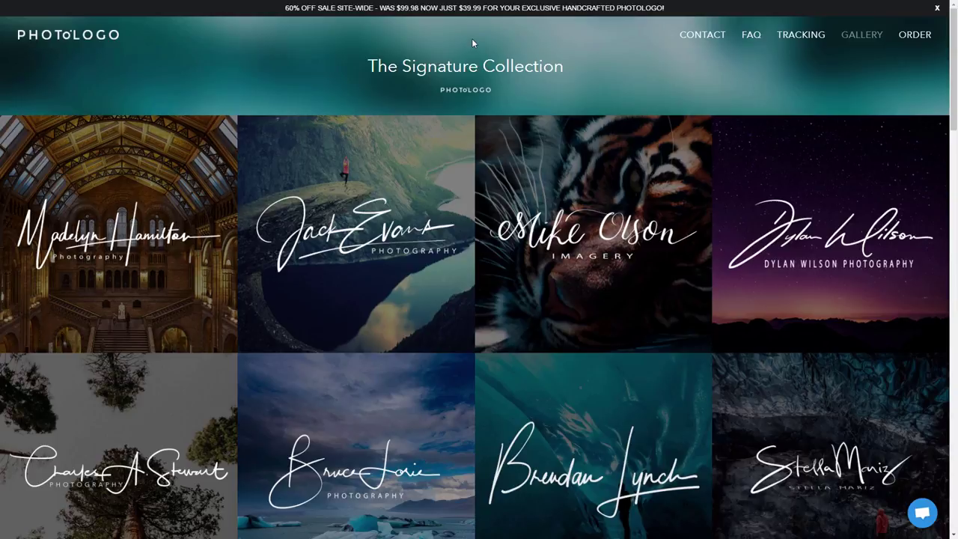
{"action": "scroll", "coordinate": [497, 144], "scroll_direction": "down", "scroll_amount": 3}
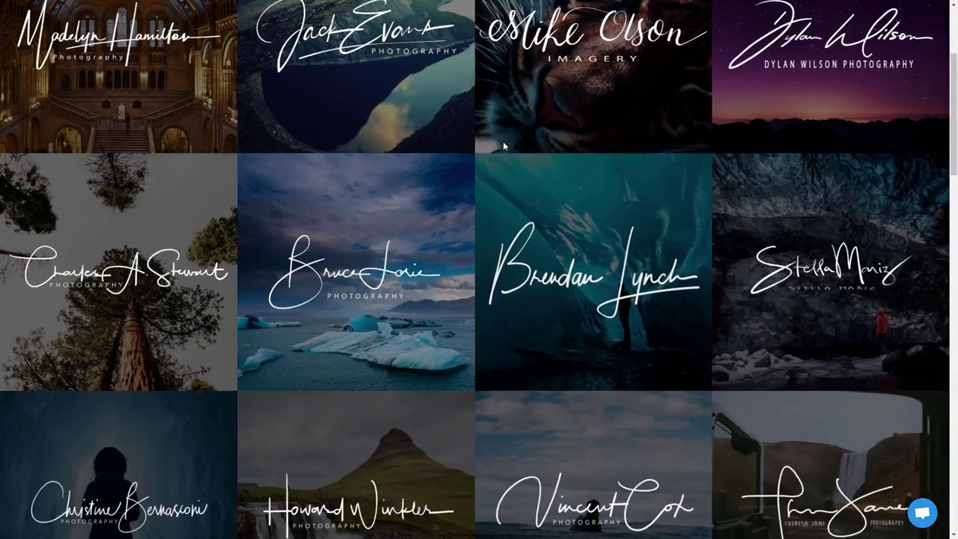
{"action": "scroll", "coordinate": [504, 141], "scroll_direction": "down", "scroll_amount": 2}
{"action": "scroll", "coordinate": [503, 141], "scroll_direction": "up", "scroll_amount": 5}
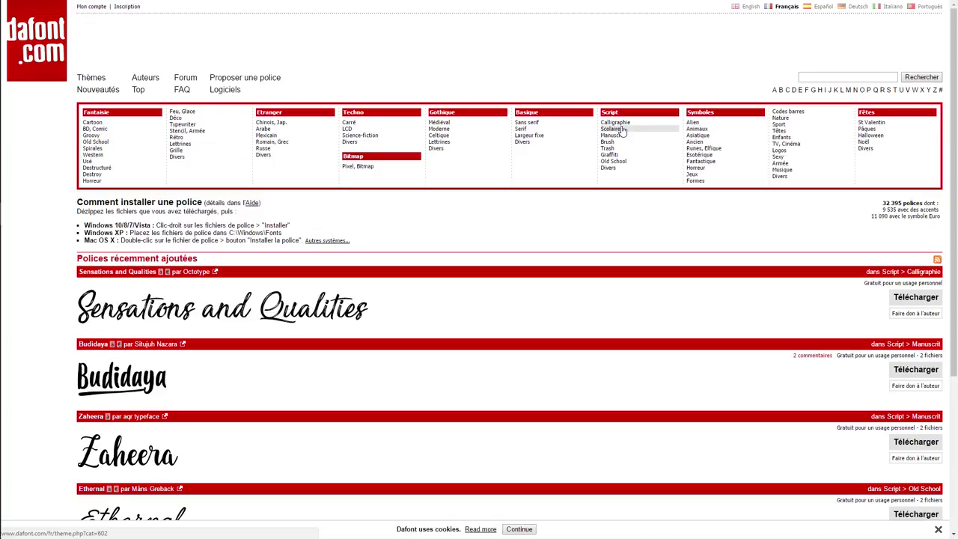
Step: Open DaFont's Script > Calligraphie category and scroll through page 1
{"action": "left_click", "coordinate": [616, 122]}
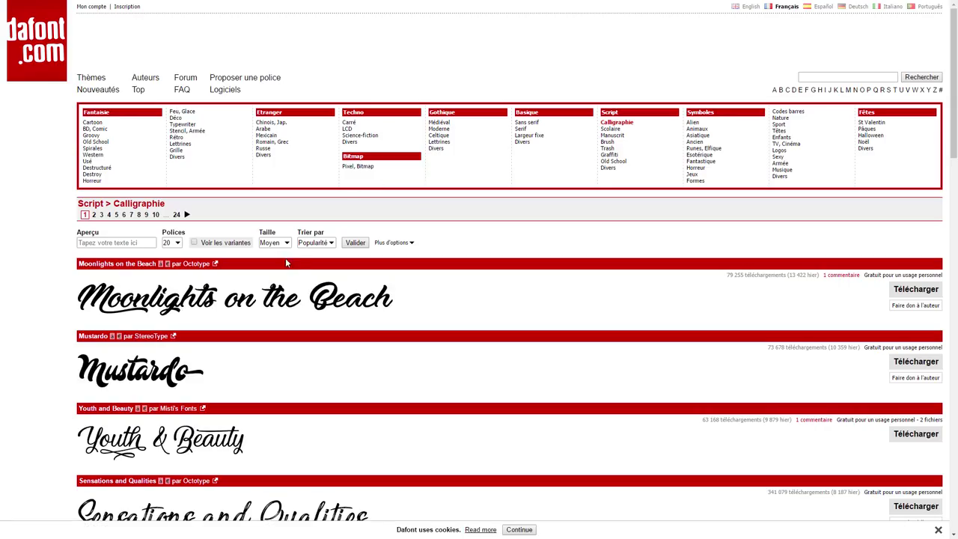
{"action": "scroll", "coordinate": [299, 242], "scroll_direction": "down", "scroll_amount": 3}
{"action": "scroll", "coordinate": [317, 224], "scroll_direction": "down", "scroll_amount": 3}
{"action": "scroll", "coordinate": [314, 227], "scroll_direction": "down", "scroll_amount": 2}
{"action": "scroll", "coordinate": [314, 227], "scroll_direction": "down", "scroll_amount": 2}
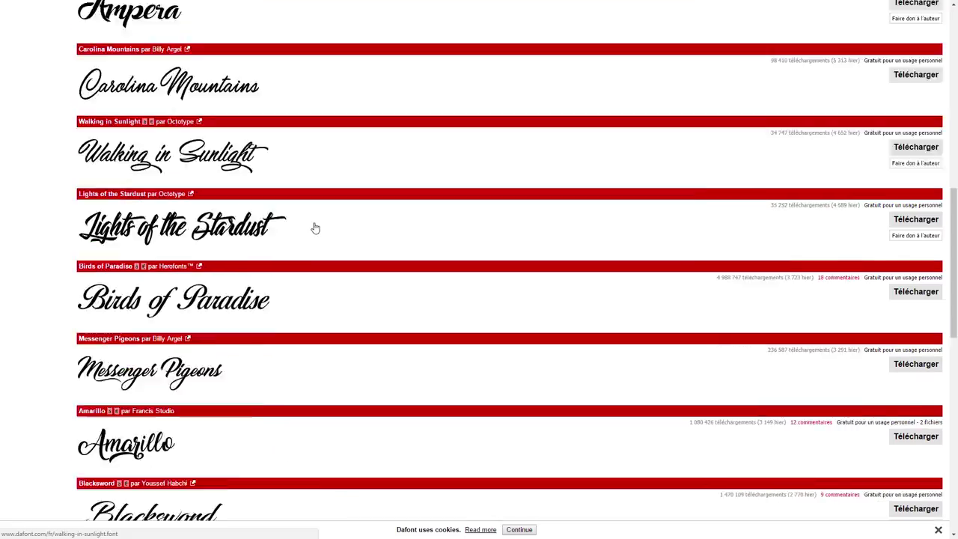
{"action": "scroll", "coordinate": [315, 227], "scroll_direction": "down", "scroll_amount": 2}
{"action": "scroll", "coordinate": [315, 229], "scroll_direction": "down", "scroll_amount": 2}
{"action": "scroll", "coordinate": [315, 228], "scroll_direction": "down", "scroll_amount": 3}
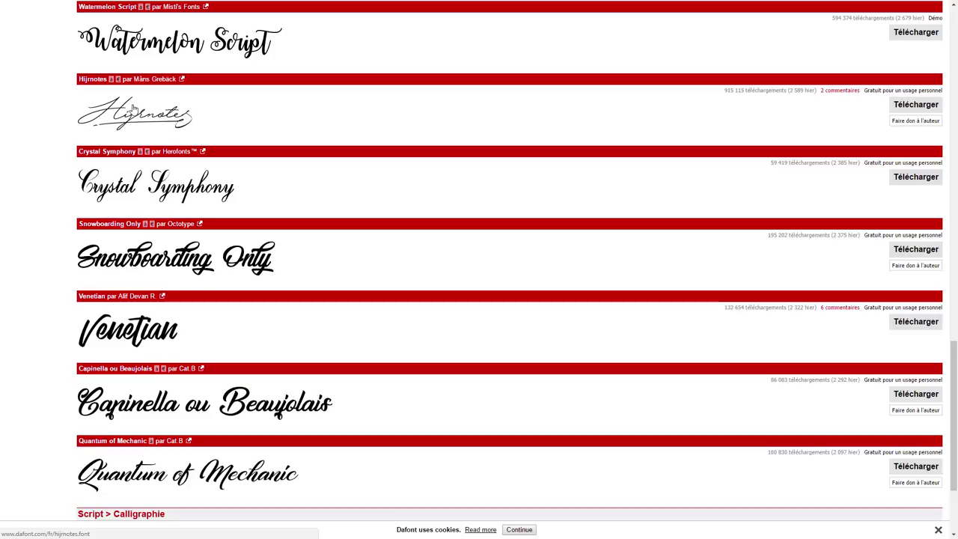
{"action": "scroll", "coordinate": [263, 113], "scroll_direction": "down", "scroll_amount": 3}
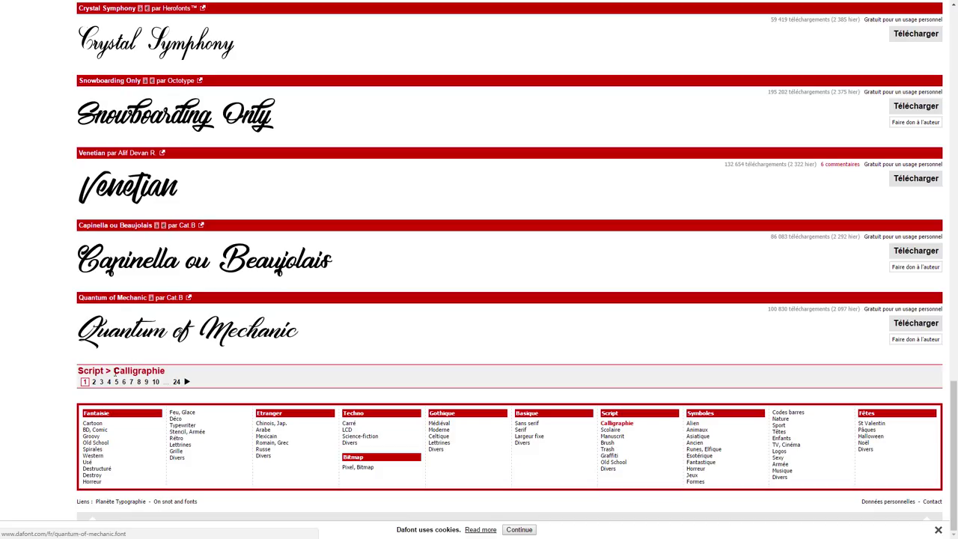
Step: Browse page 2 of the Calligraphie font listing
{"action": "left_click", "coordinate": [96, 381]}
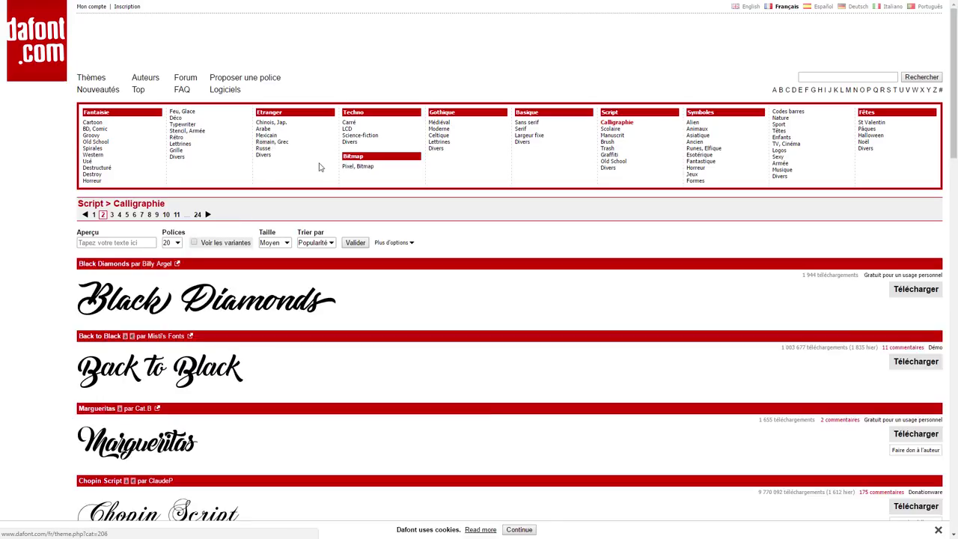
{"action": "scroll", "coordinate": [328, 163], "scroll_direction": "down", "scroll_amount": 3}
{"action": "scroll", "coordinate": [327, 164], "scroll_direction": "down", "scroll_amount": 1}
{"action": "scroll", "coordinate": [327, 164], "scroll_direction": "down", "scroll_amount": 2}
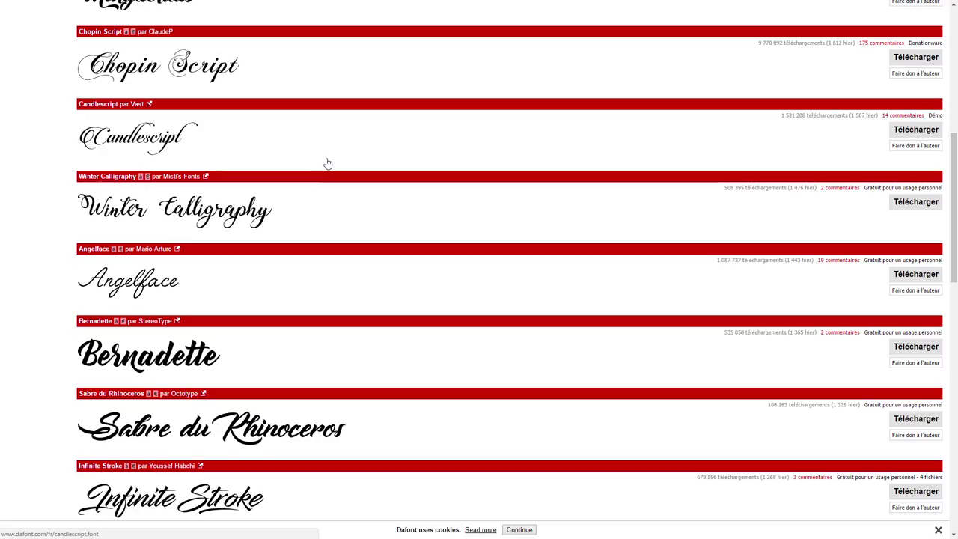
{"action": "scroll", "coordinate": [327, 163], "scroll_direction": "down", "scroll_amount": 2}
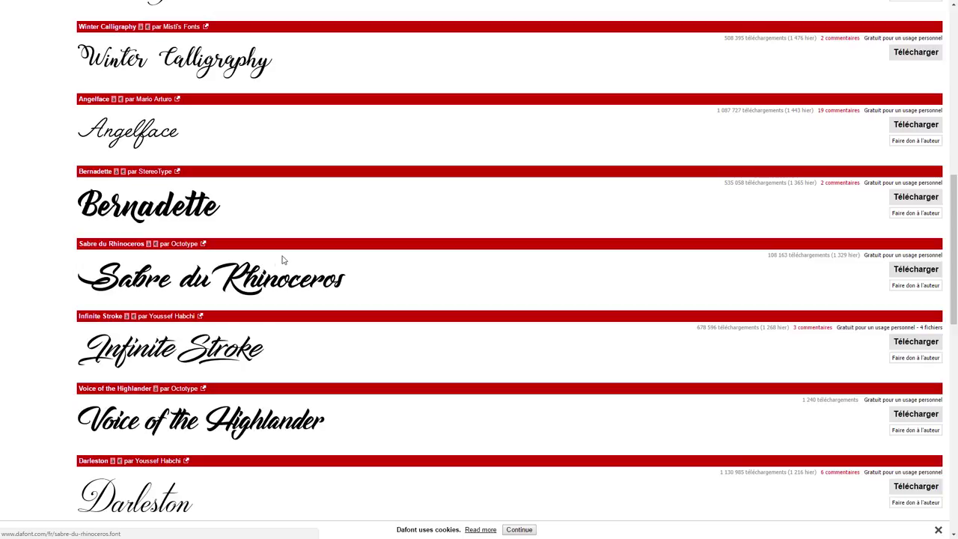
{"action": "scroll", "coordinate": [295, 248], "scroll_direction": "down", "scroll_amount": 1}
{"action": "scroll", "coordinate": [295, 248], "scroll_direction": "down", "scroll_amount": 2}
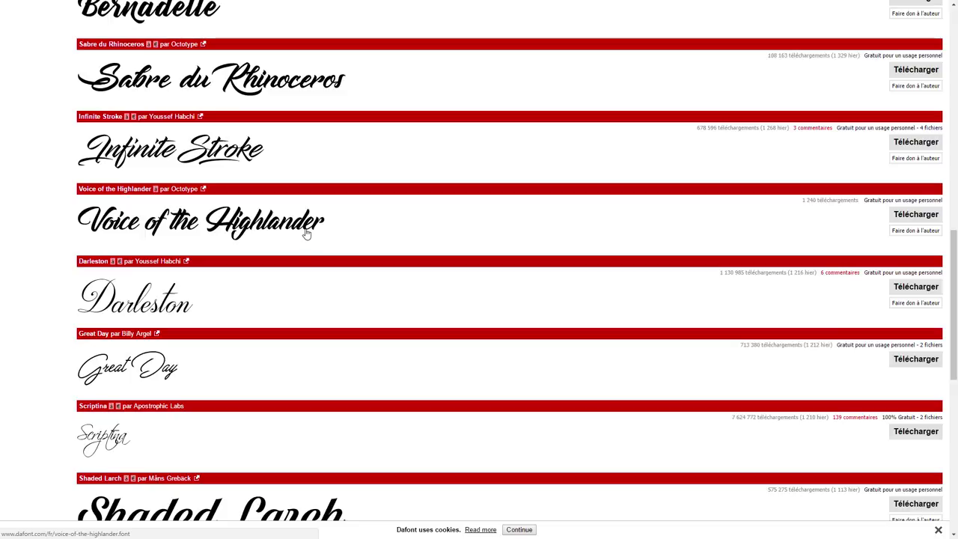
{"action": "scroll", "coordinate": [305, 234], "scroll_direction": "down", "scroll_amount": 2}
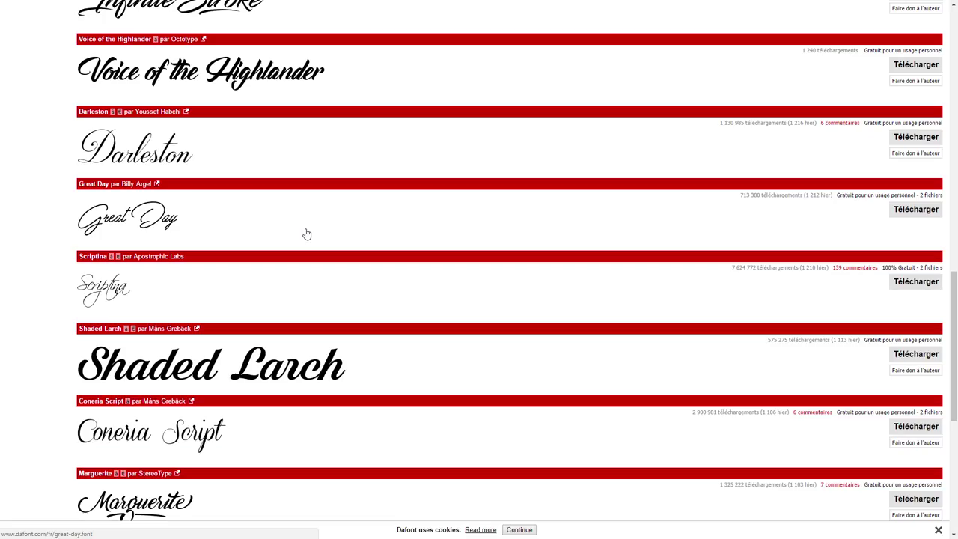
{"action": "scroll", "coordinate": [305, 234], "scroll_direction": "down", "scroll_amount": 3}
{"action": "scroll", "coordinate": [305, 233], "scroll_direction": "down", "scroll_amount": 2}
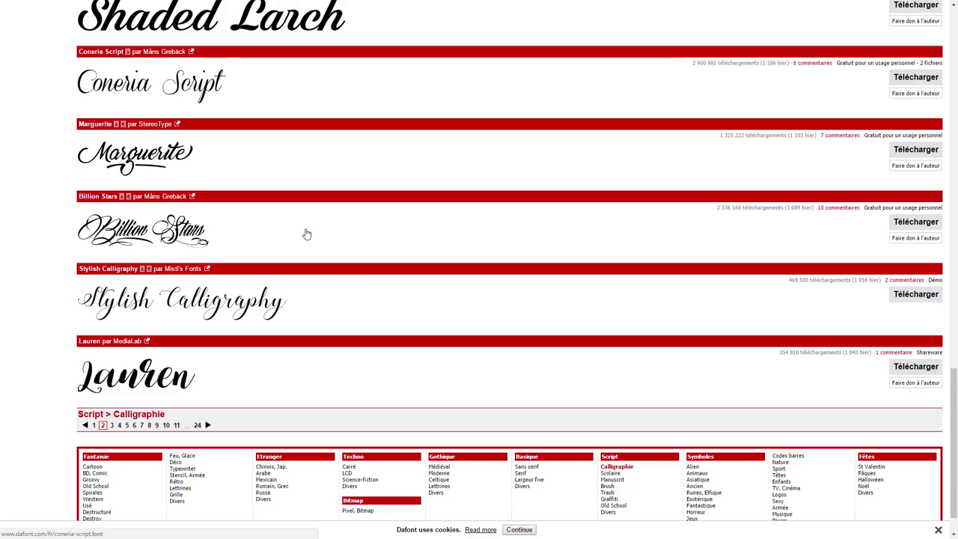
{"action": "scroll", "coordinate": [471, 200], "scroll_direction": "up", "scroll_amount": 5}
{"action": "scroll", "coordinate": [471, 202], "scroll_direction": "down", "scroll_amount": 1}
{"action": "scroll", "coordinate": [471, 202], "scroll_direction": "down", "scroll_amount": 3}
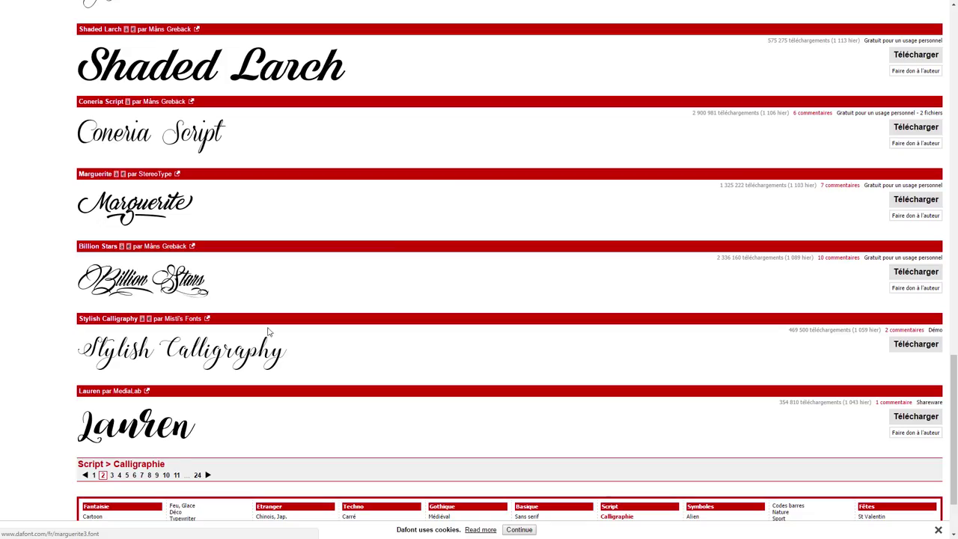
Step: Browse page 3 of the Calligraphie font listing
{"action": "left_click", "coordinate": [114, 477]}
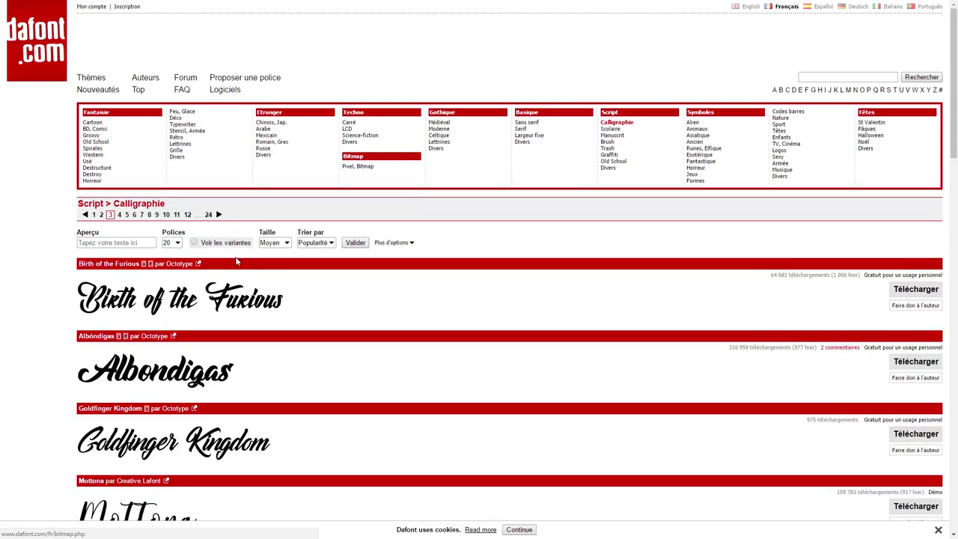
{"action": "scroll", "coordinate": [273, 232], "scroll_direction": "down", "scroll_amount": 4}
{"action": "scroll", "coordinate": [273, 231], "scroll_direction": "down", "scroll_amount": 2}
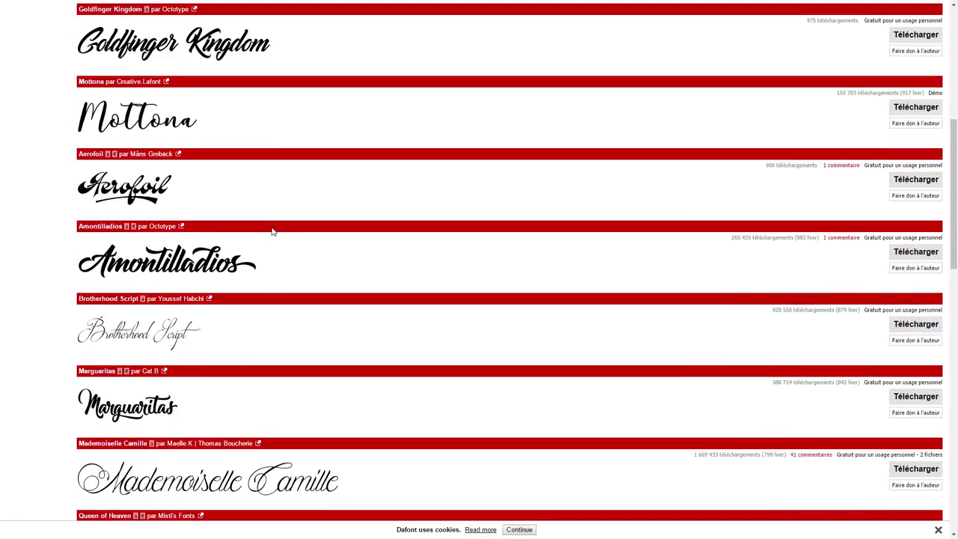
{"action": "scroll", "coordinate": [247, 227], "scroll_direction": "down", "scroll_amount": 2}
{"action": "scroll", "coordinate": [255, 217], "scroll_direction": "down", "scroll_amount": 2}
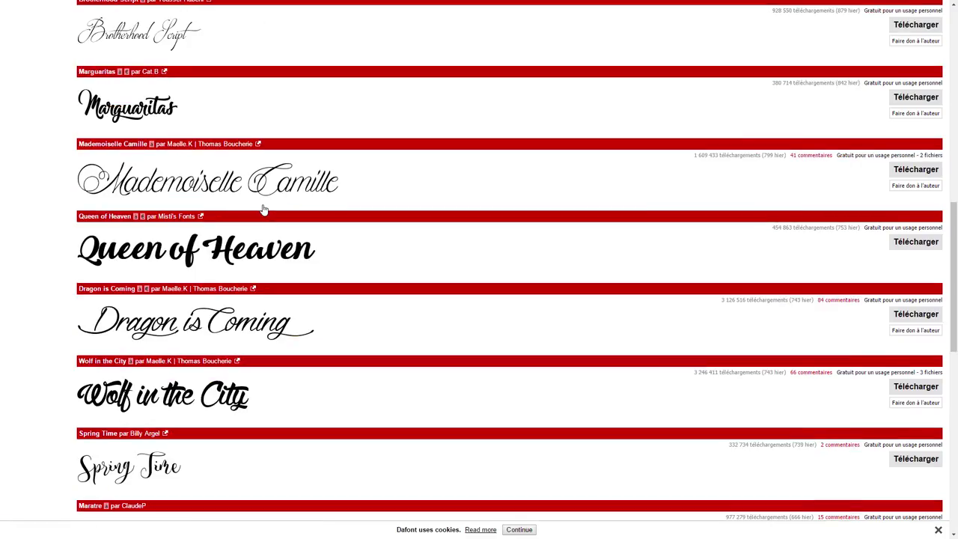
Step: Open the Dragon is Coming font page and review its character map
{"action": "left_click", "coordinate": [146, 330]}
{"action": "scroll", "coordinate": [312, 248], "scroll_direction": "down", "scroll_amount": 2}
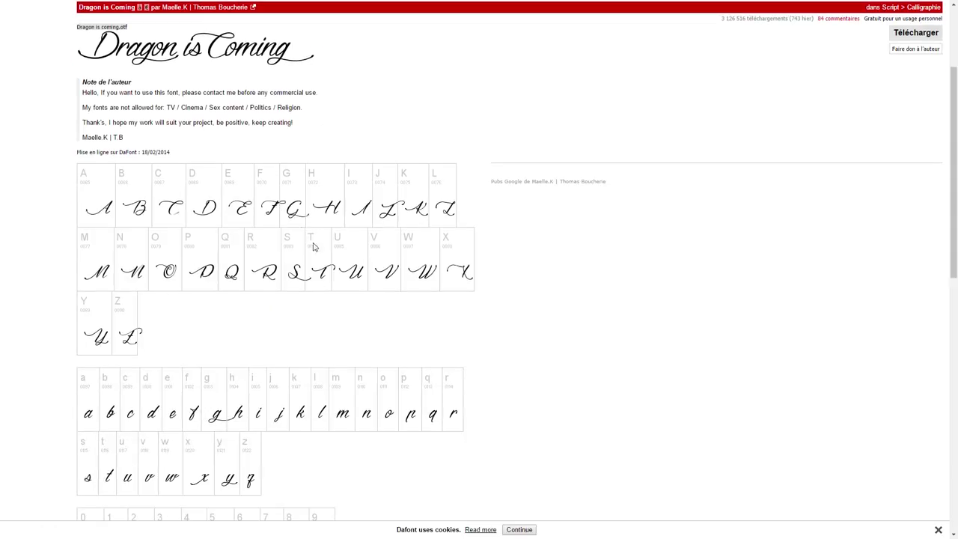
{"action": "scroll", "coordinate": [283, 291], "scroll_direction": "down", "scroll_amount": 2}
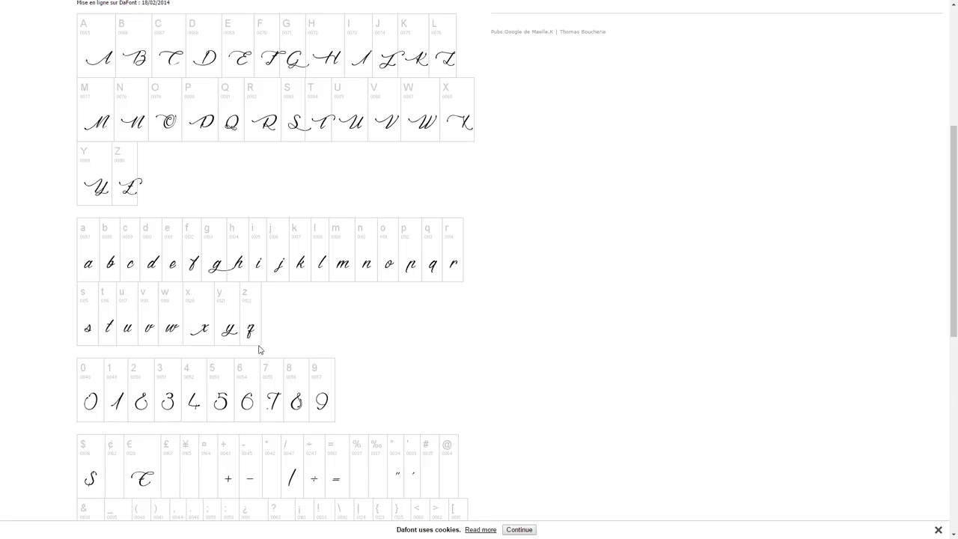
{"action": "scroll", "coordinate": [259, 346], "scroll_direction": "down", "scroll_amount": 2}
{"action": "scroll", "coordinate": [229, 370], "scroll_direction": "down", "scroll_amount": 2}
{"action": "scroll", "coordinate": [239, 364], "scroll_direction": "down", "scroll_amount": 2}
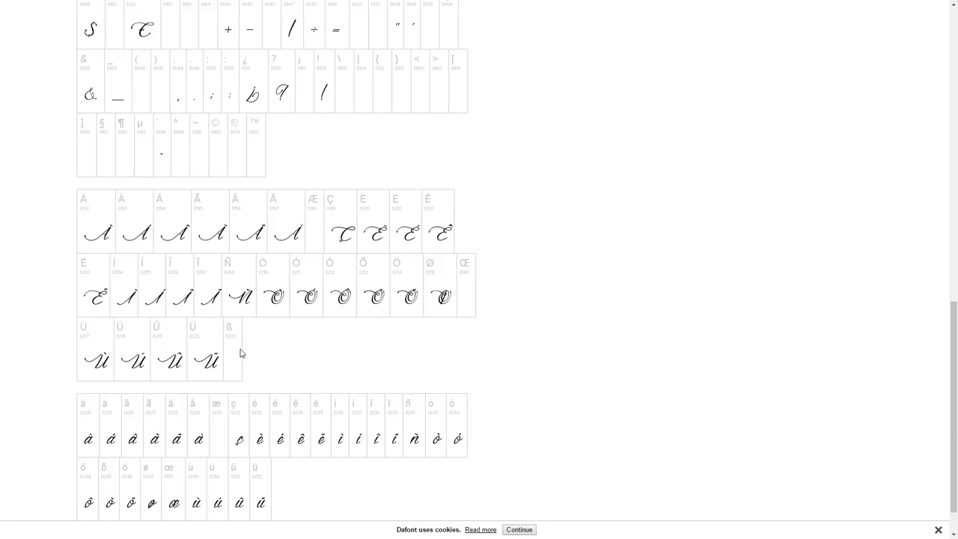
{"action": "scroll", "coordinate": [240, 352], "scroll_direction": "down", "scroll_amount": 1}
{"action": "scroll", "coordinate": [241, 353], "scroll_direction": "up", "scroll_amount": 4}
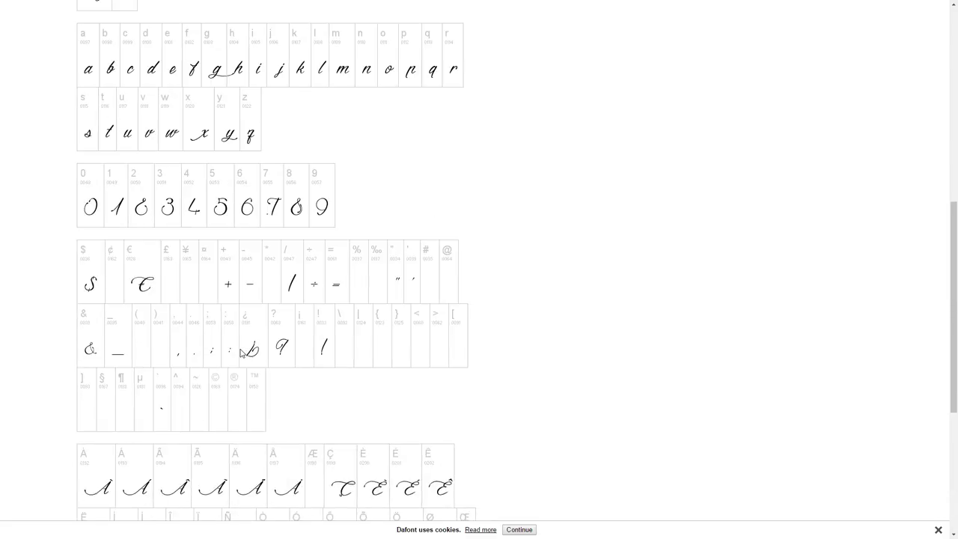
{"action": "scroll", "coordinate": [243, 353], "scroll_direction": "up", "scroll_amount": 7}
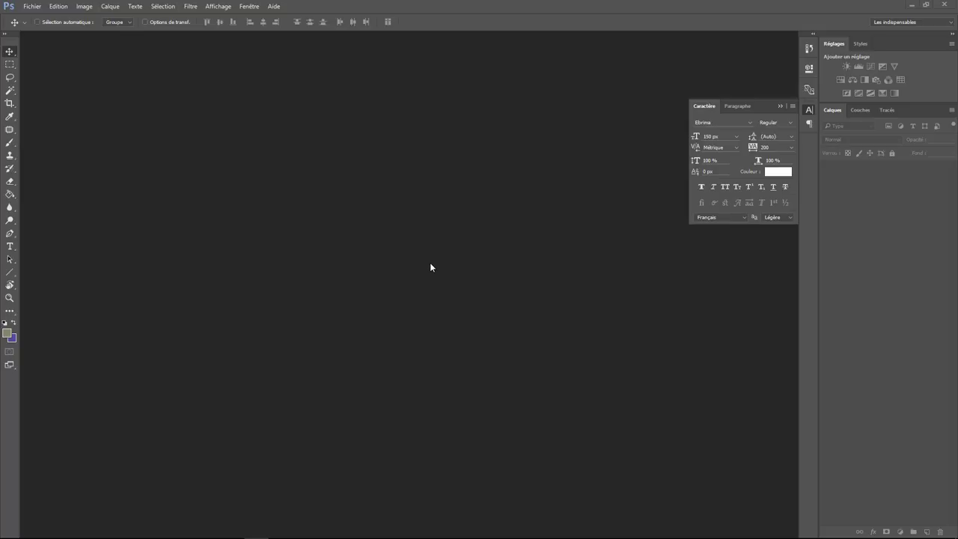
Step: Create a new 3000 × 3000 px transparent document
{"action": "left_click", "coordinate": [33, 6]}
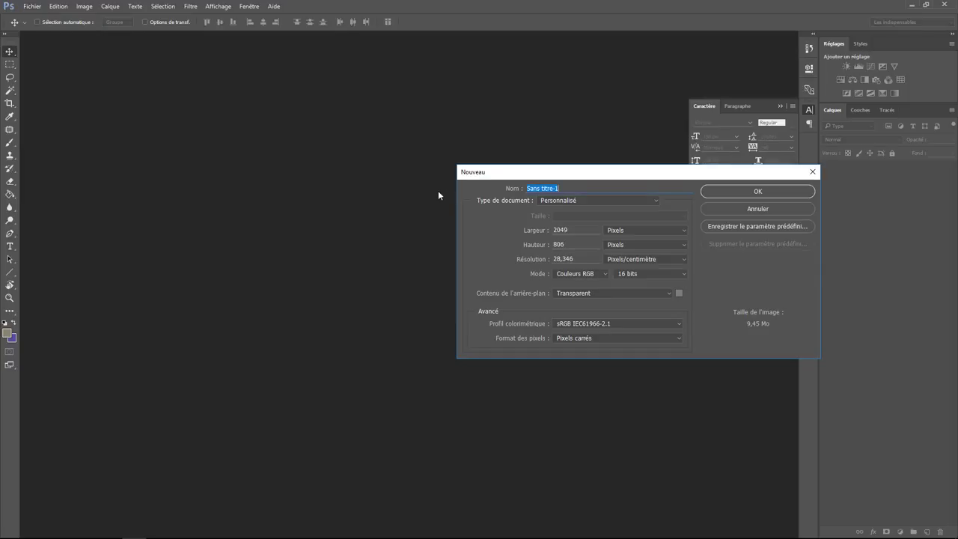
{"action": "left_click_drag", "start_coordinate": [570, 230], "coordinate": [524, 227]}
{"action": "type", "text": "3000"}
{"action": "key", "text": "Tab"}
{"action": "key", "text": "Tab"}
{"action": "type", "text": "3000"}
{"action": "left_click", "coordinate": [739, 192]}
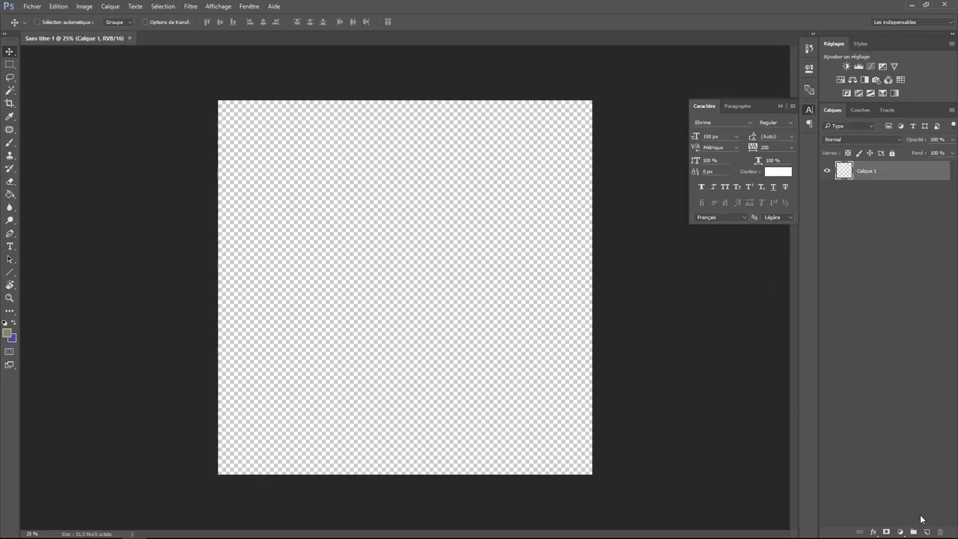
Step: Add a second layer, fill Calque 1 with black, and select Calque 2
{"action": "left_click", "coordinate": [927, 532]}
{"action": "left_click", "coordinate": [883, 190]}
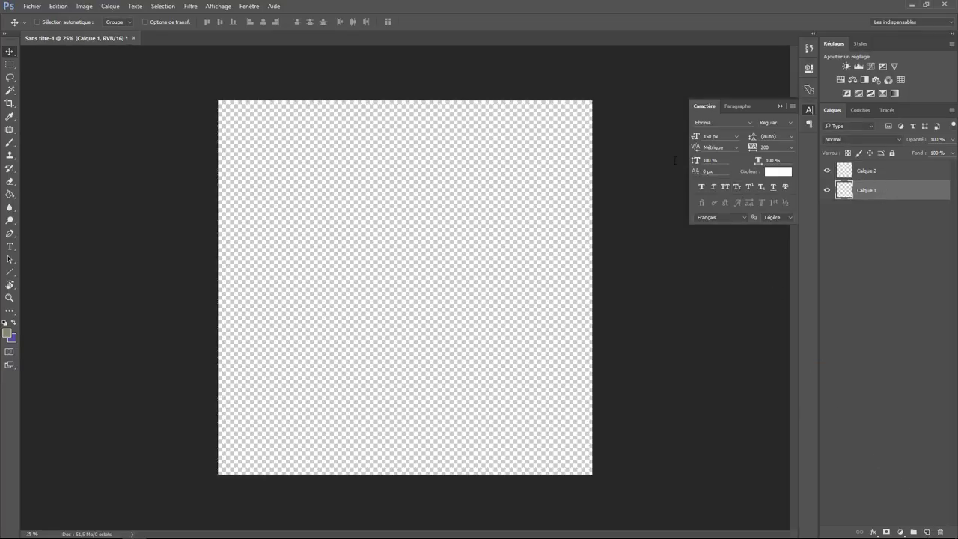
{"action": "left_click", "coordinate": [60, 7]}
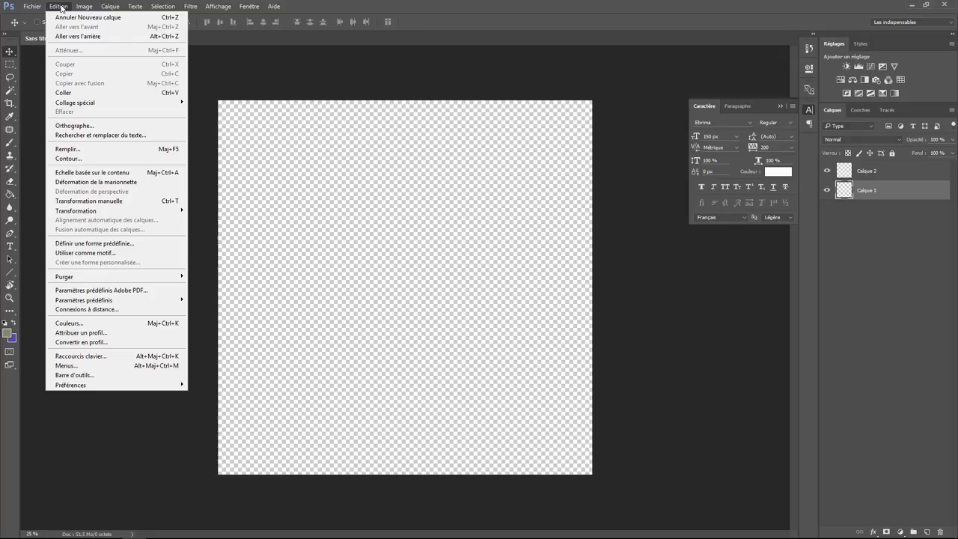
{"action": "left_click", "coordinate": [87, 150]}
{"action": "left_click", "coordinate": [717, 215]}
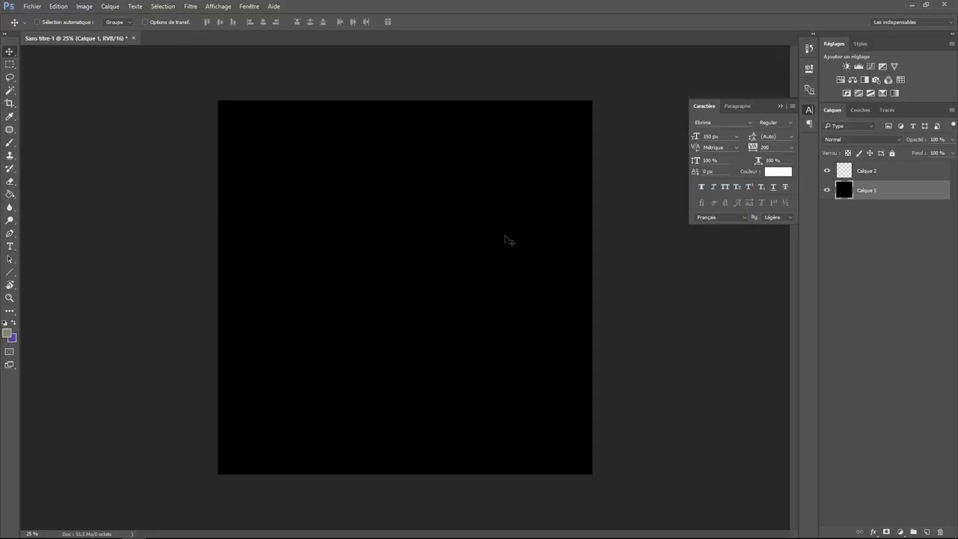
{"action": "left_click", "coordinate": [868, 174]}
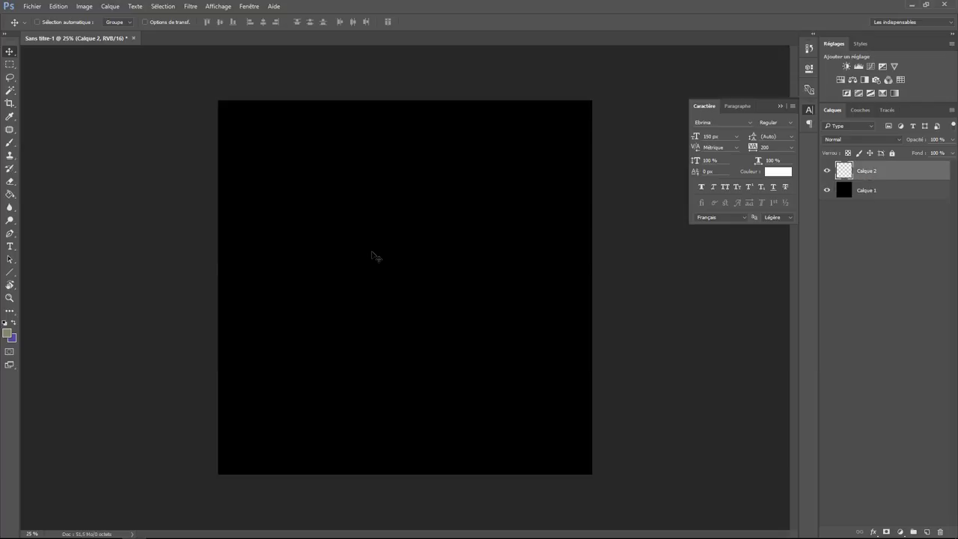
{"action": "left_click", "coordinate": [10, 246]}
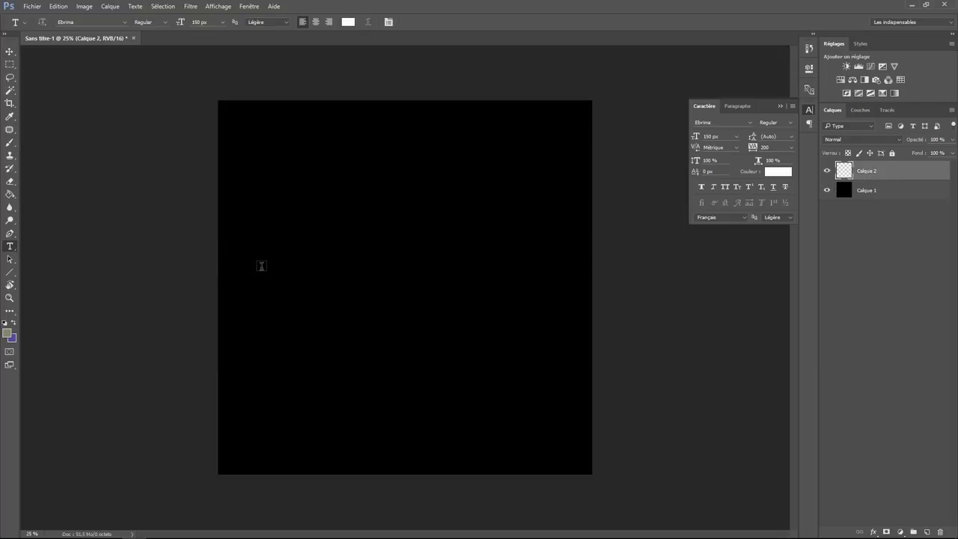
Step: Place a text insertion point set to Jellyka Saint-Andrew's Queen at 1000 px
{"action": "left_click", "coordinate": [261, 268]}
{"action": "left_click", "coordinate": [202, 22]}
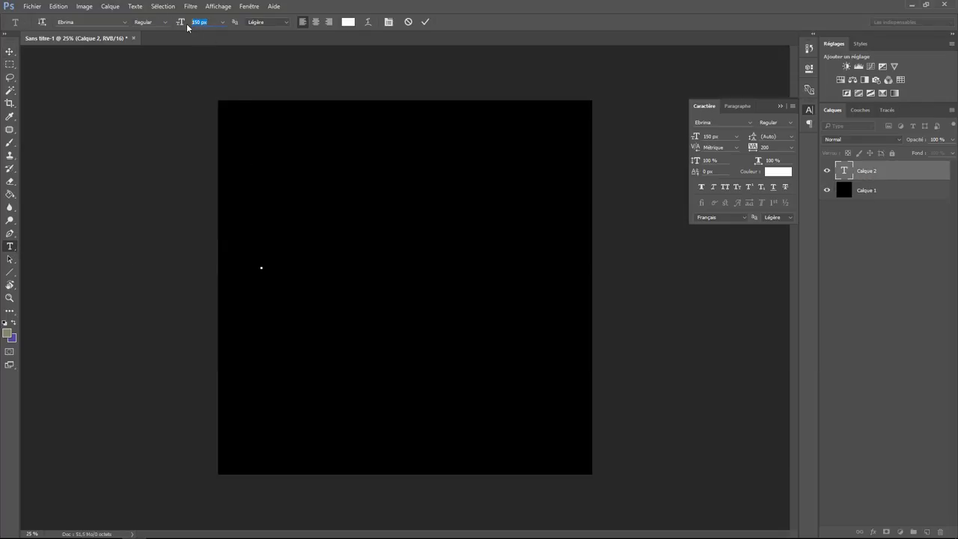
{"action": "type", "text": "1000"}
{"action": "left_click", "coordinate": [127, 23]}
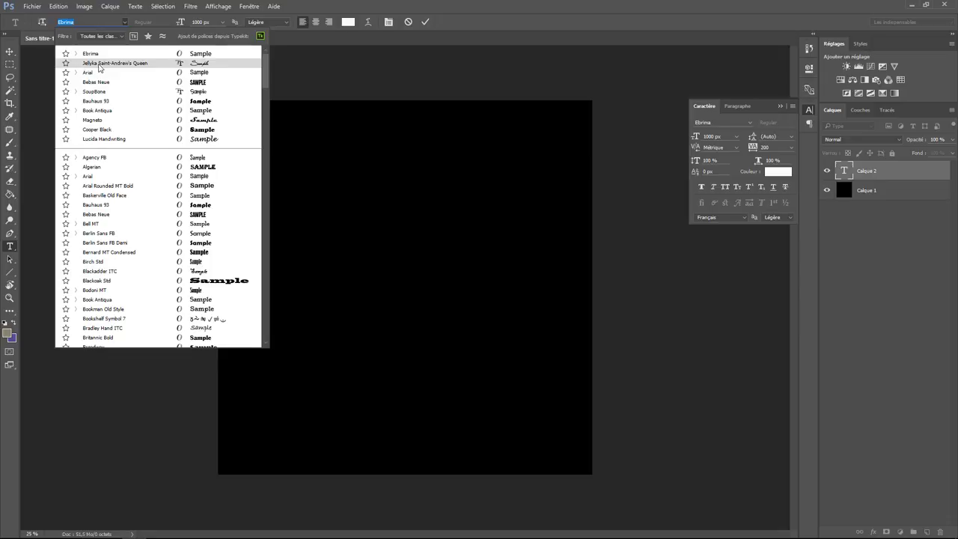
{"action": "left_click", "coordinate": [106, 64]}
{"action": "left_click", "coordinate": [261, 267]}
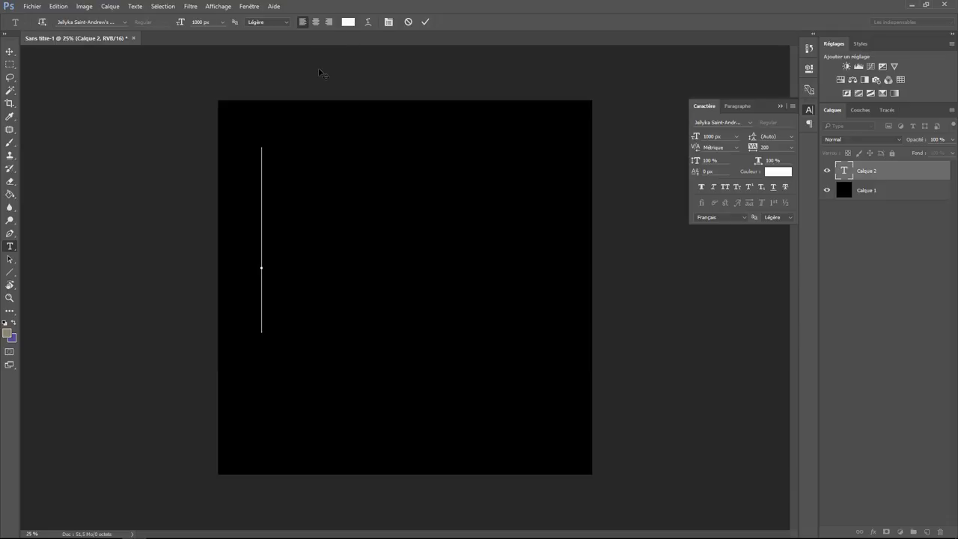
Step: Type 'OoP' with tracking 0 and Faux Bold, then commit it
{"action": "type", "text": "O"}
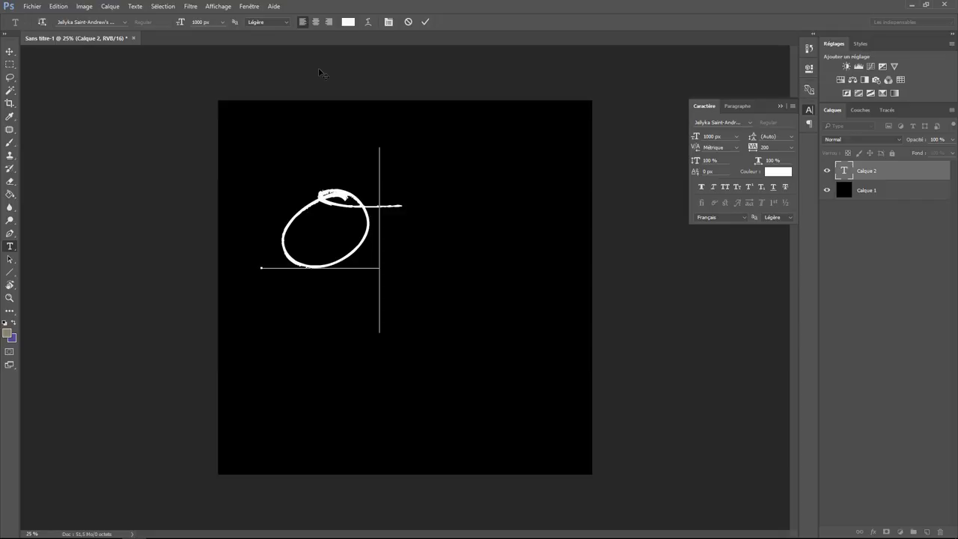
{"action": "type", "text": "o"}
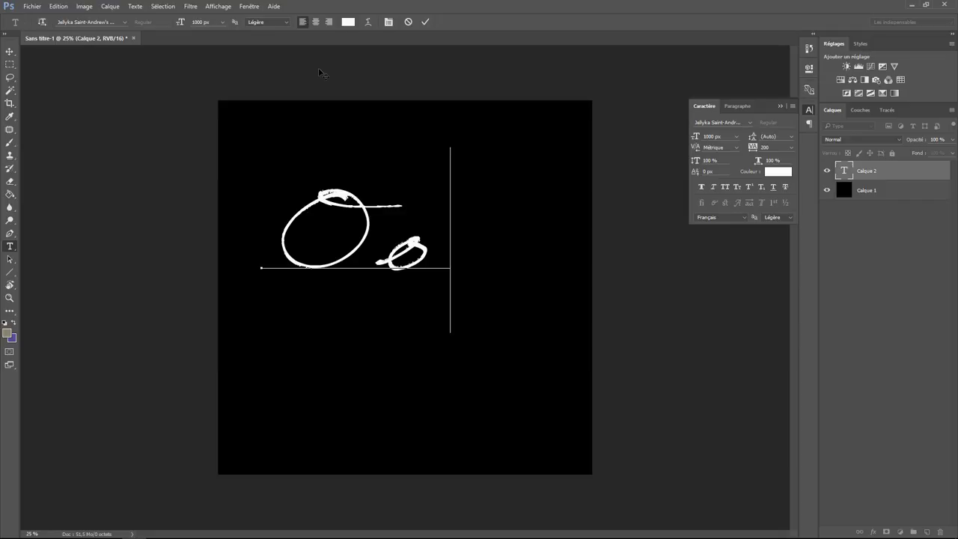
{"action": "type", "text": "P"}
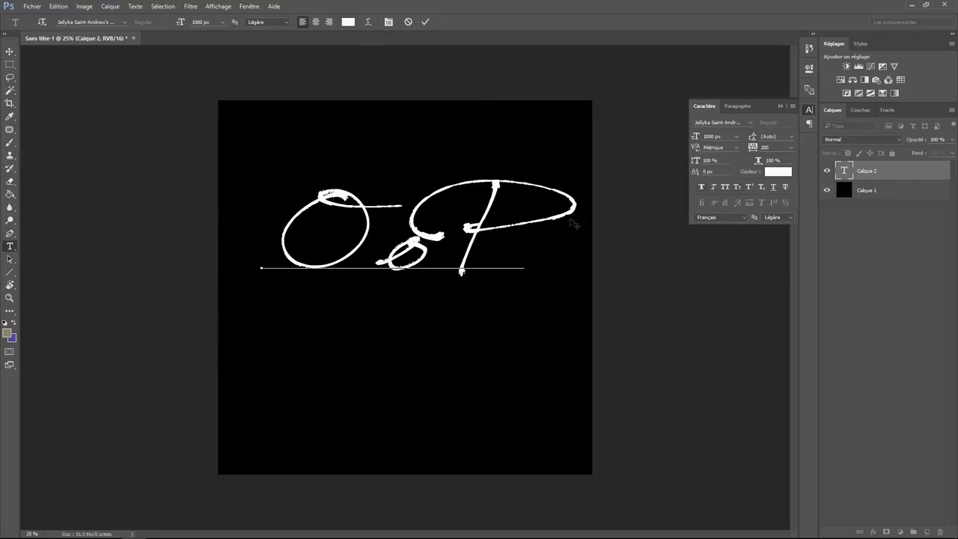
{"action": "left_click_drag", "start_coordinate": [513, 228], "coordinate": [301, 246]}
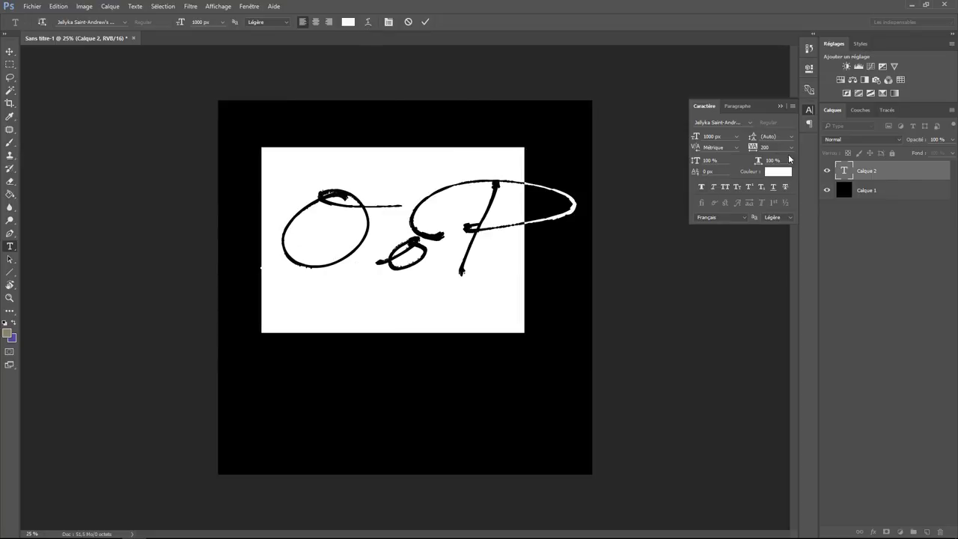
{"action": "left_click", "coordinate": [792, 147]}
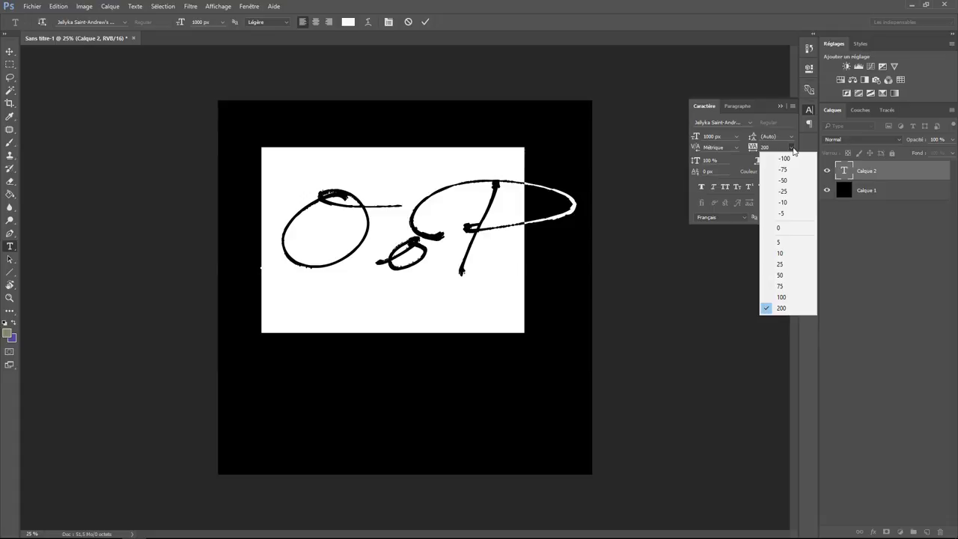
{"action": "left_click", "coordinate": [785, 230]}
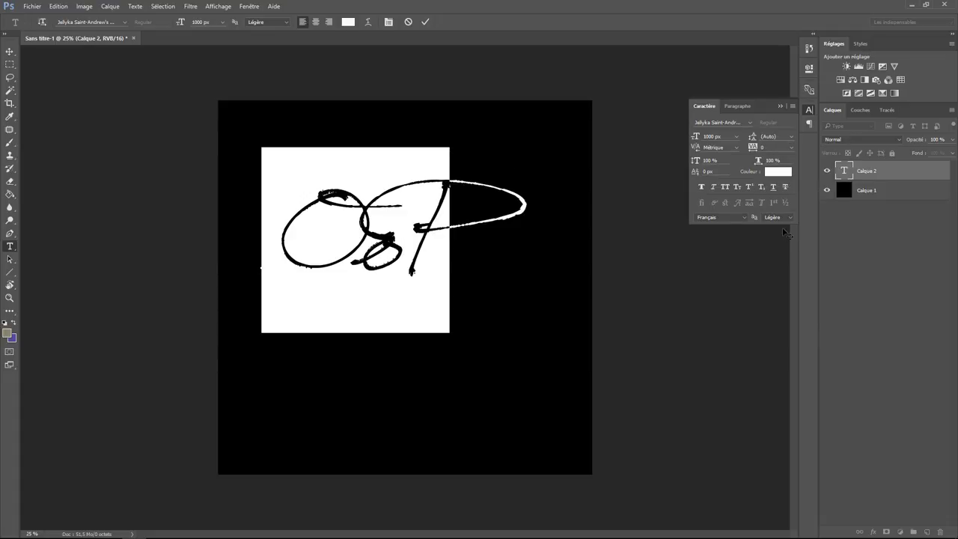
{"action": "left_click", "coordinate": [702, 188]}
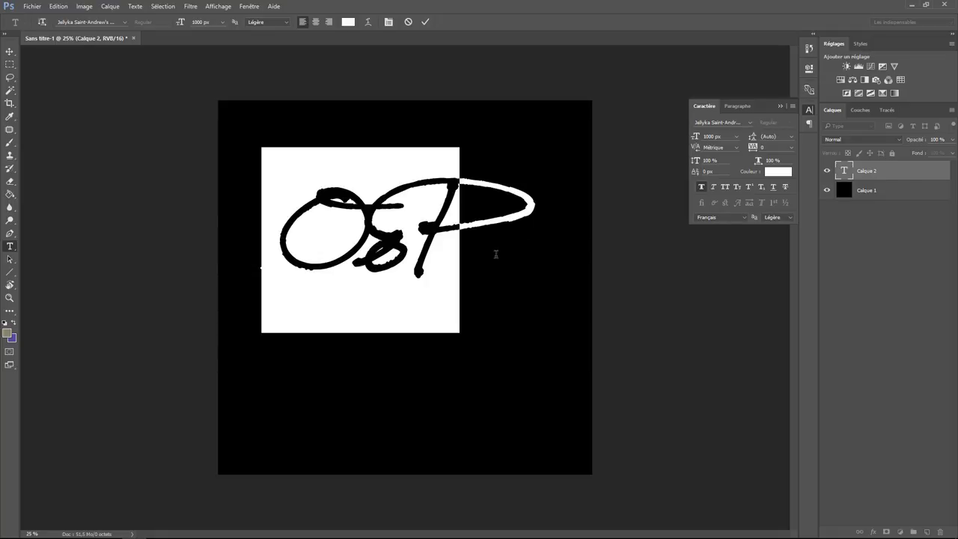
{"action": "left_click", "coordinate": [873, 174]}
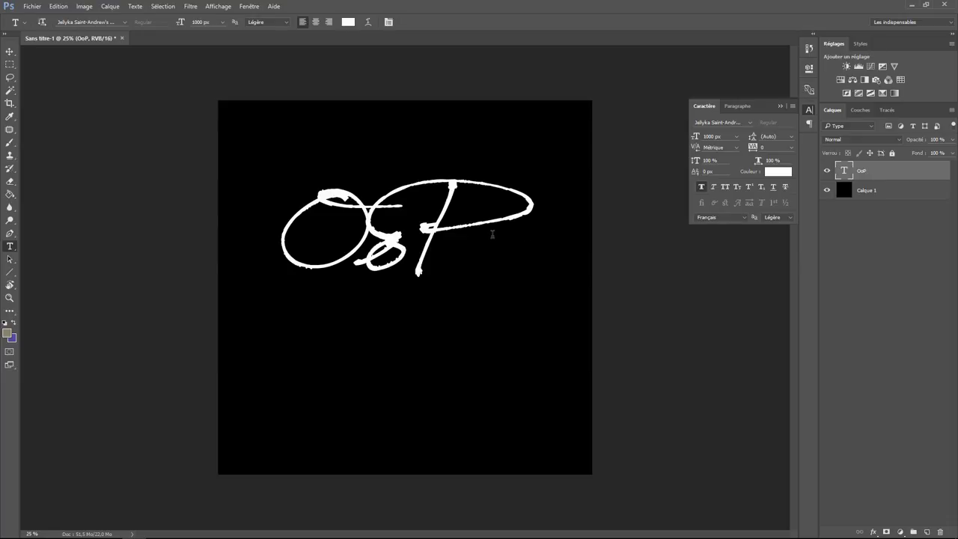
Step: Rasterize the OoP text layer and select its letters with a non-contiguous Magic Wand
{"action": "right_click", "coordinate": [866, 175]}
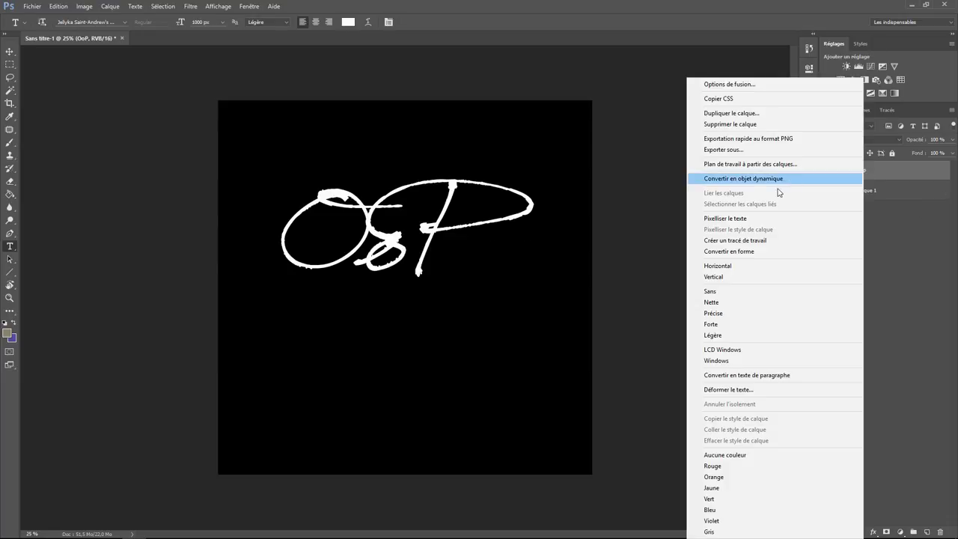
{"action": "left_click", "coordinate": [764, 218]}
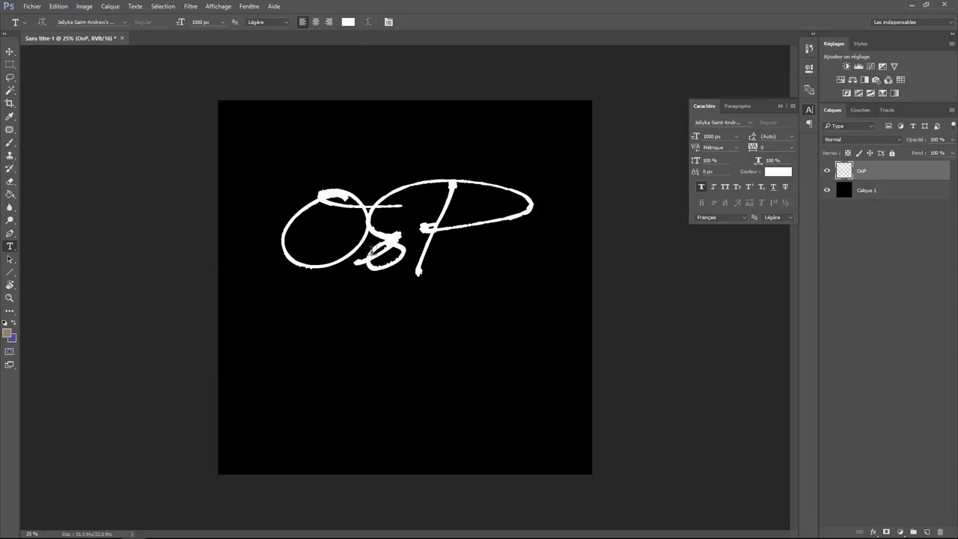
{"action": "left_click", "coordinate": [11, 90]}
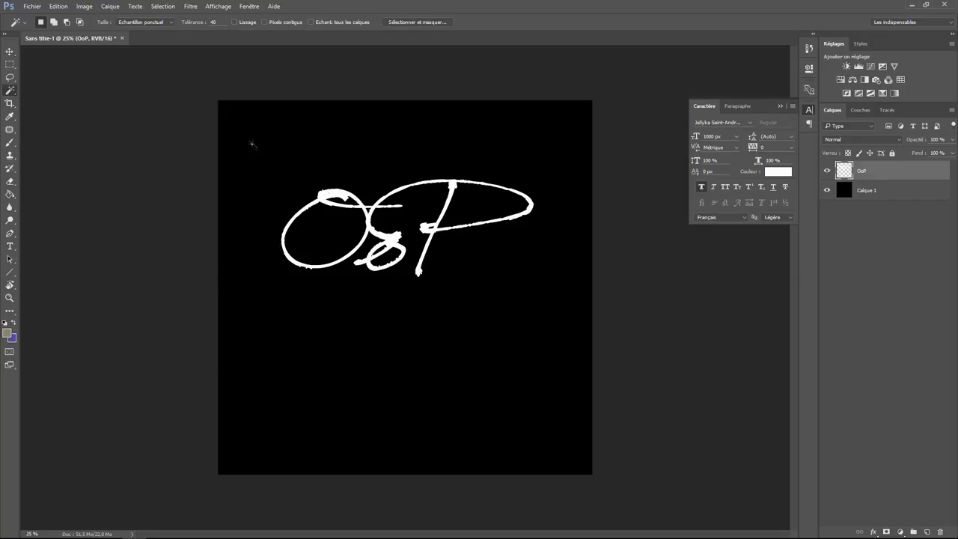
{"action": "left_click", "coordinate": [338, 153]}
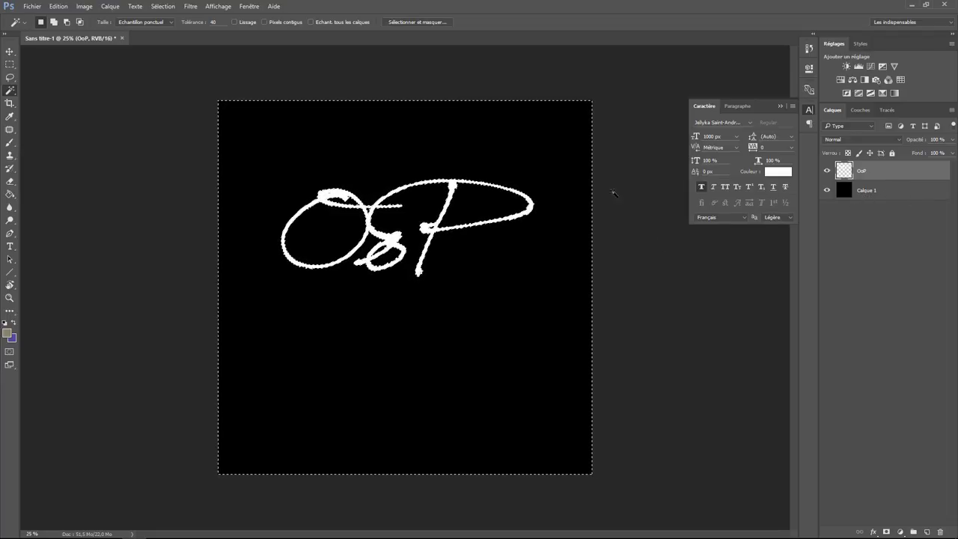
{"action": "left_click", "coordinate": [266, 22]}
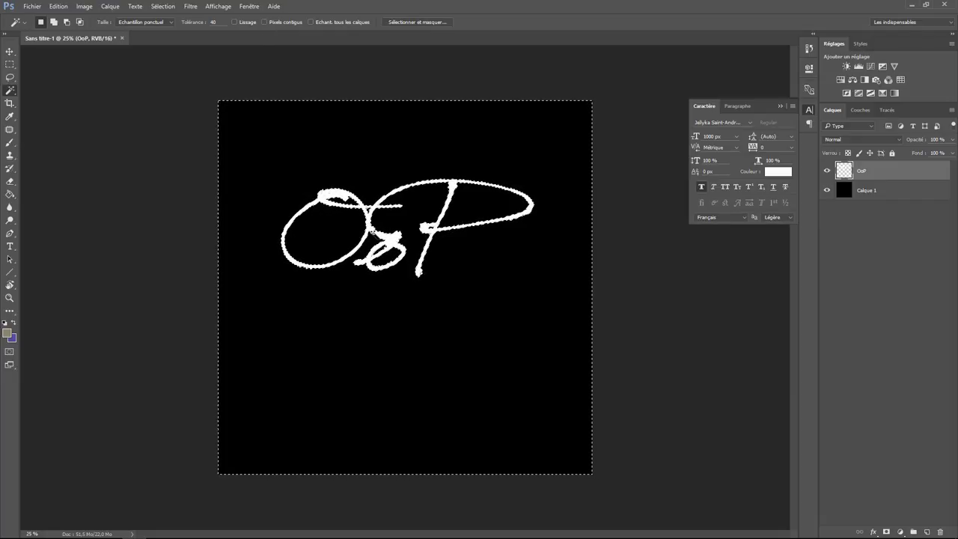
{"action": "left_click", "coordinate": [163, 6]}
{"action": "left_click", "coordinate": [182, 46]}
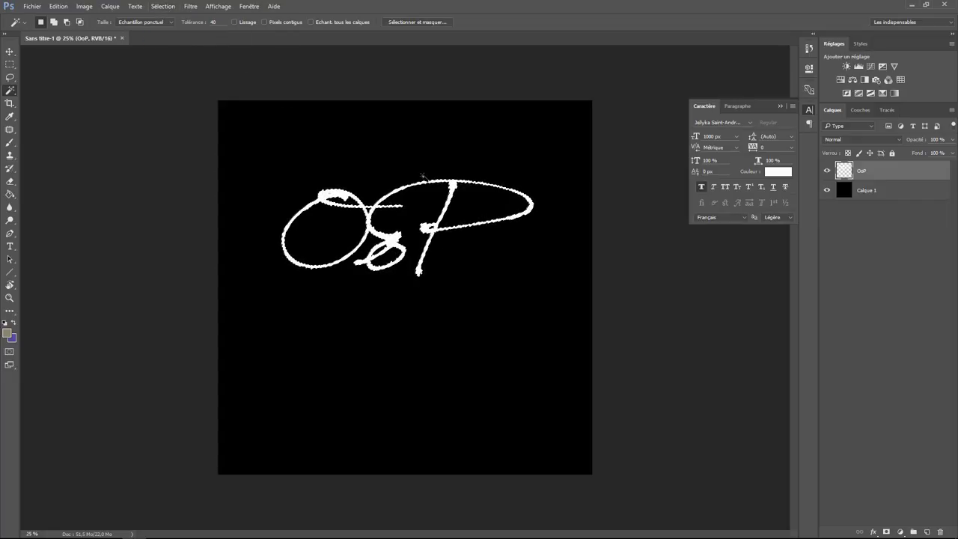
{"action": "left_click", "coordinate": [163, 6]}
{"action": "mouse_move", "coordinate": [180, 135]}
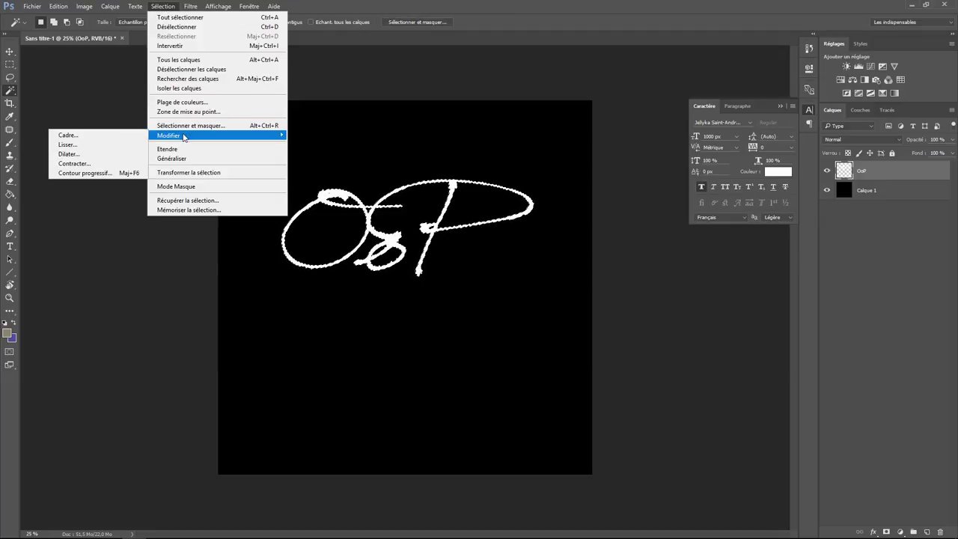
Step: Expand the letter selection by 5 px, then smooth it with a 20 px radius
{"action": "left_click", "coordinate": [116, 157]}
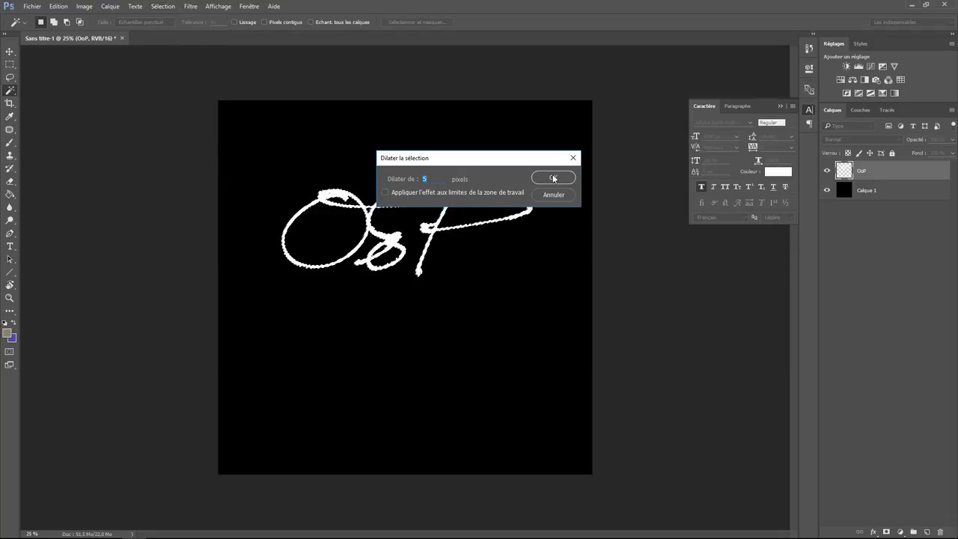
{"action": "left_click", "coordinate": [553, 178]}
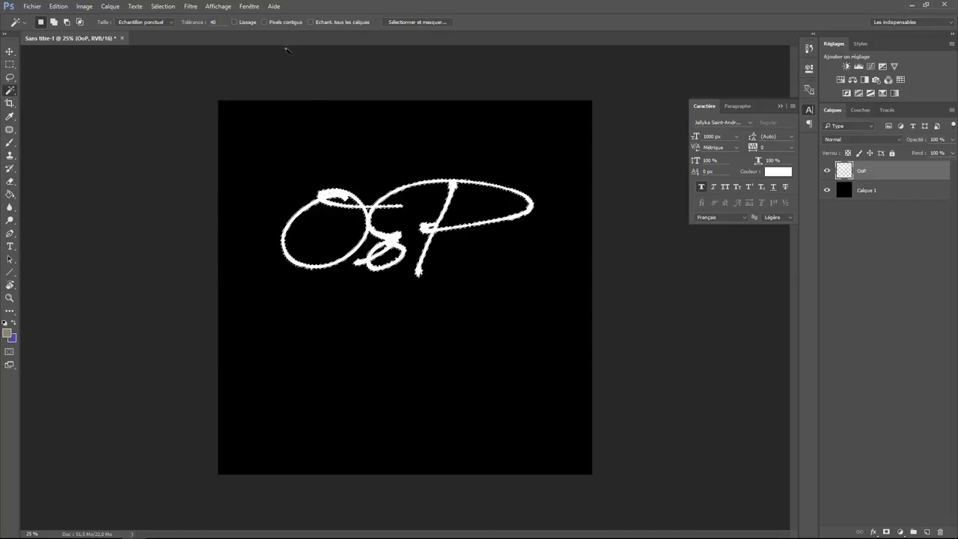
{"action": "left_click", "coordinate": [163, 7]}
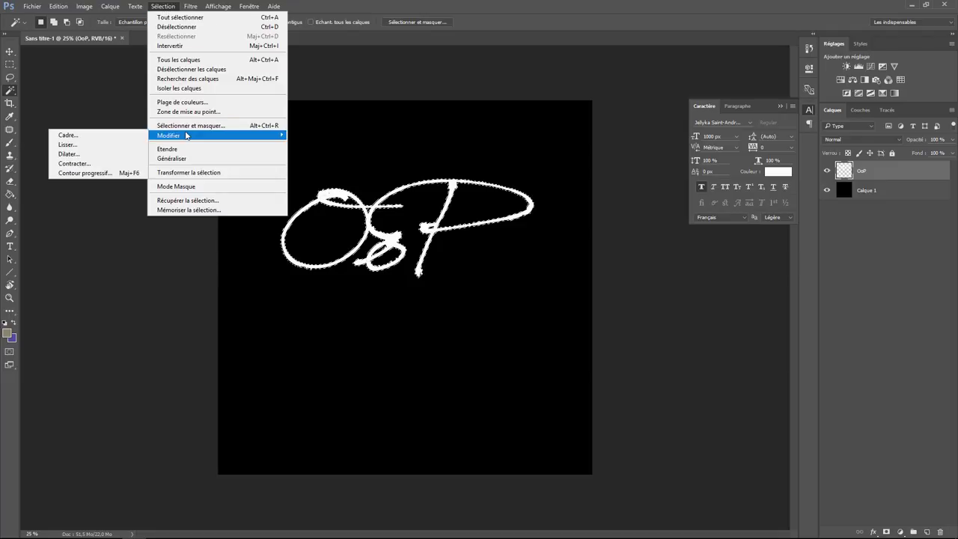
{"action": "mouse_move", "coordinate": [216, 136]}
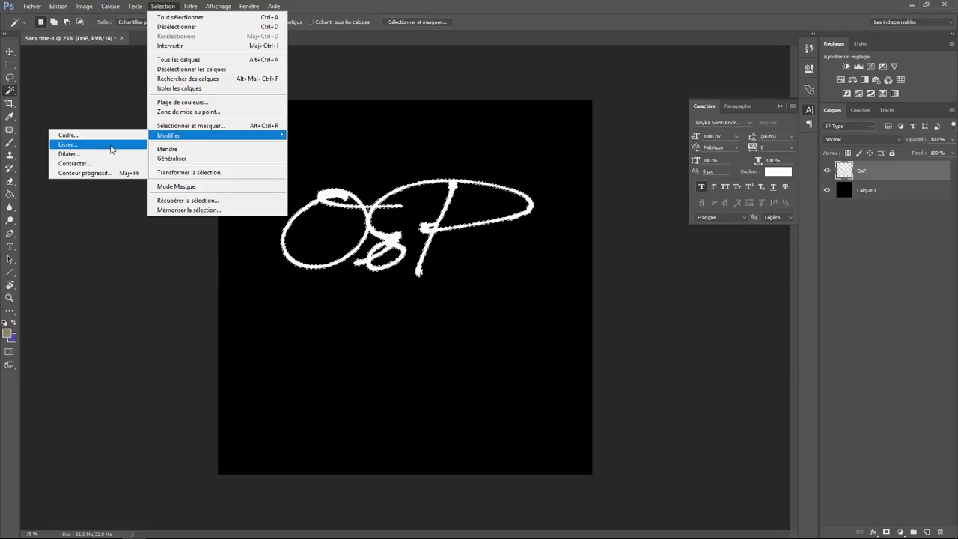
{"action": "left_click", "coordinate": [111, 149]}
{"action": "type", "text": "20"}
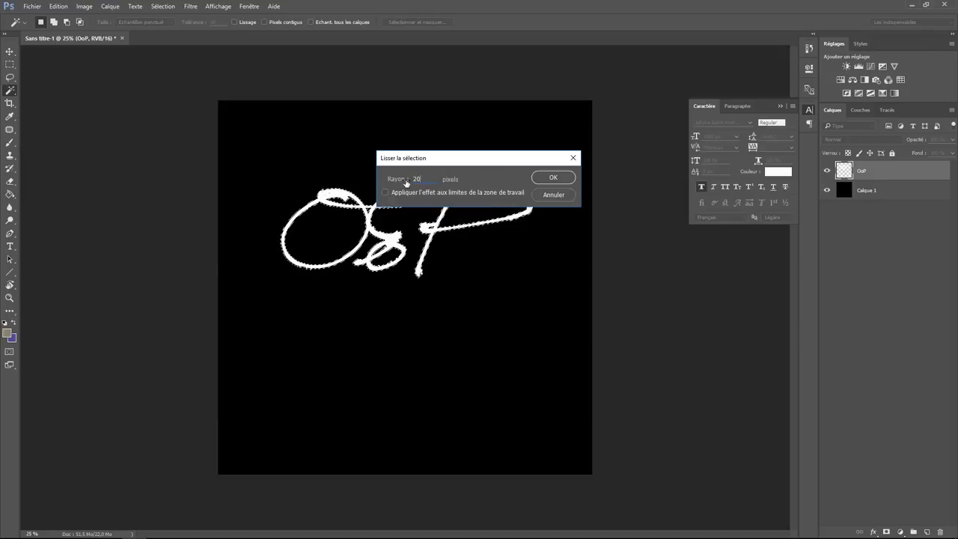
{"action": "left_click", "coordinate": [554, 178]}
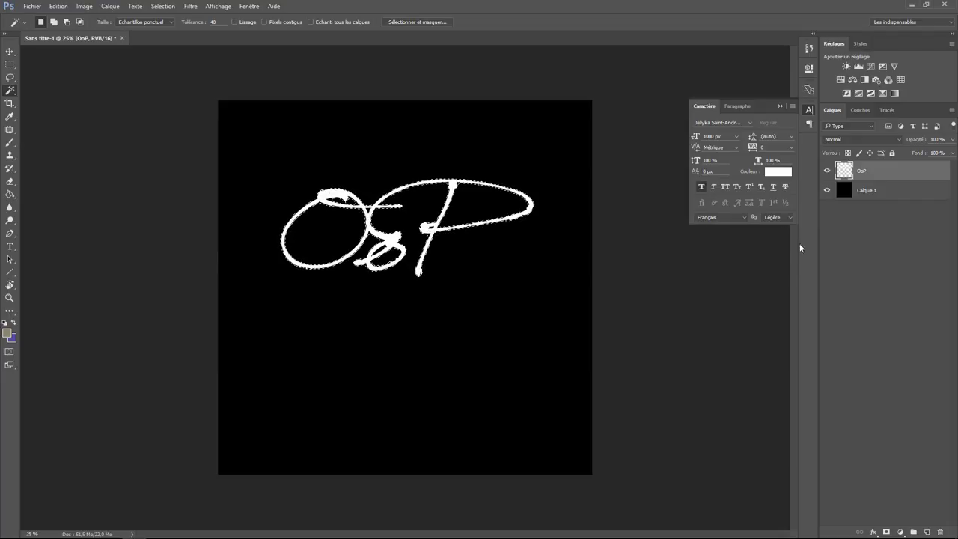
Step: Fill the selection white on a new layer, hide the original OsP layer, and move the signature down-left
{"action": "left_click", "coordinate": [927, 532]}
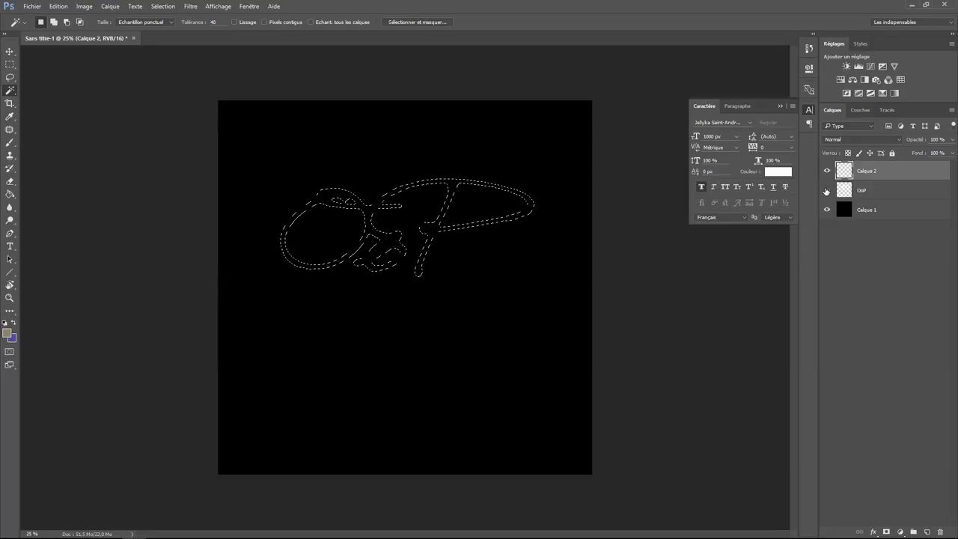
{"action": "left_click", "coordinate": [827, 191]}
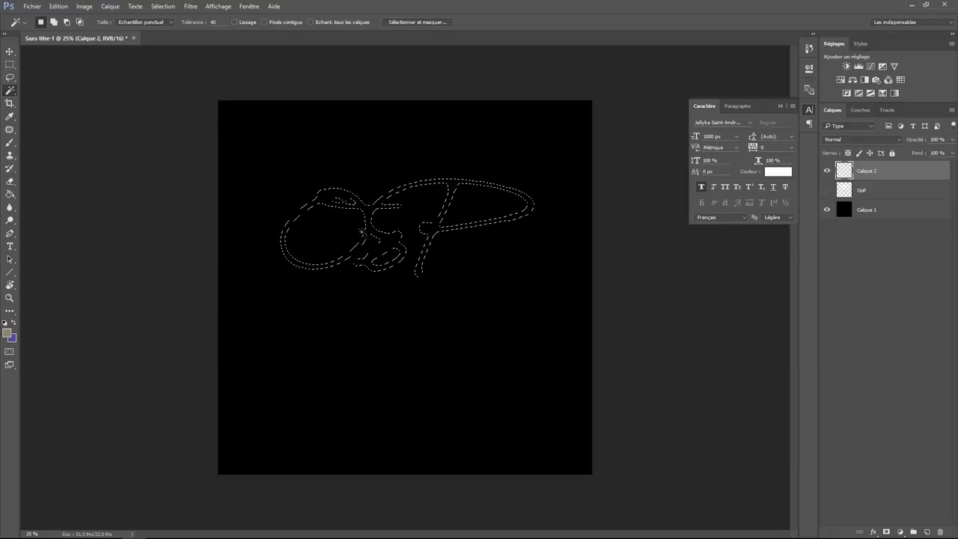
{"action": "left_click", "coordinate": [54, 8]}
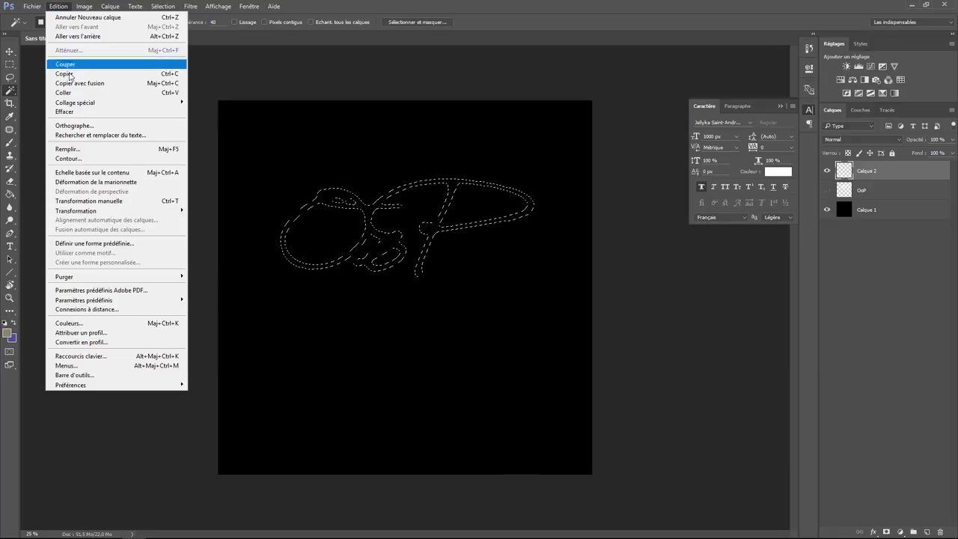
{"action": "left_click", "coordinate": [80, 149]}
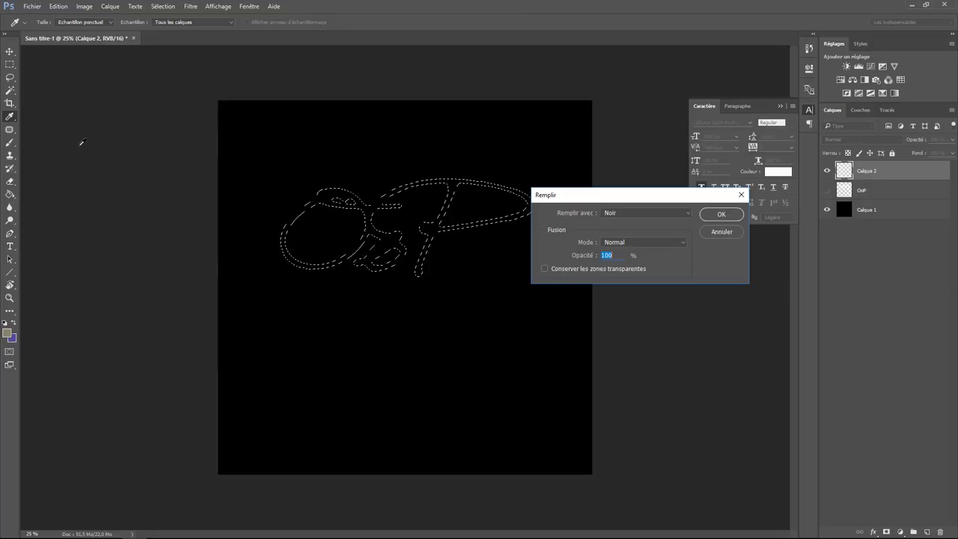
{"action": "left_click", "coordinate": [685, 213]}
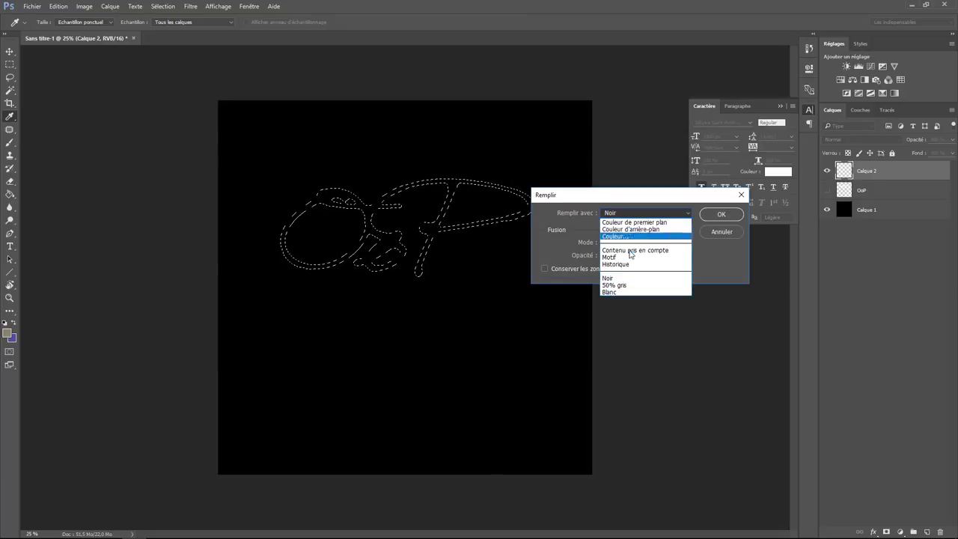
{"action": "left_click", "coordinate": [621, 291]}
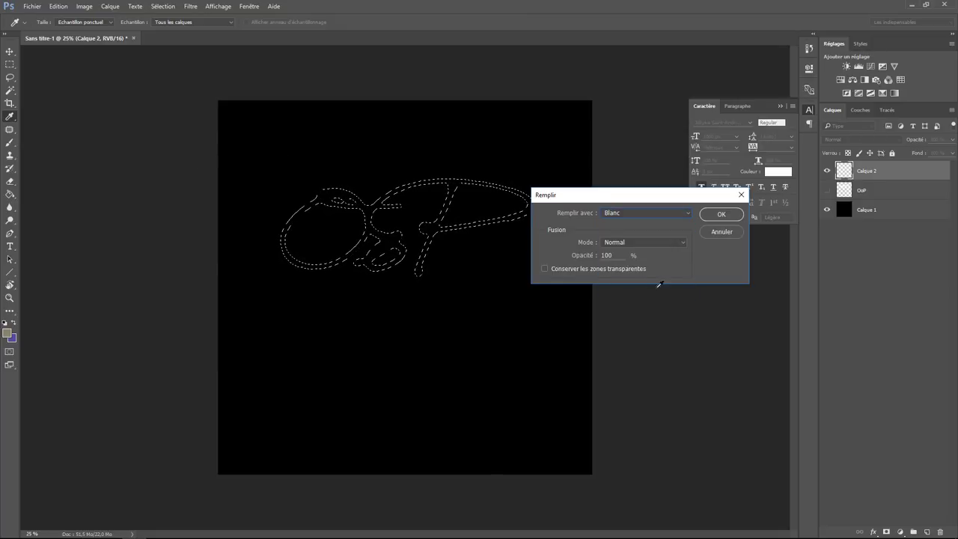
{"action": "left_click", "coordinate": [721, 216]}
{"action": "key", "text": "w"}
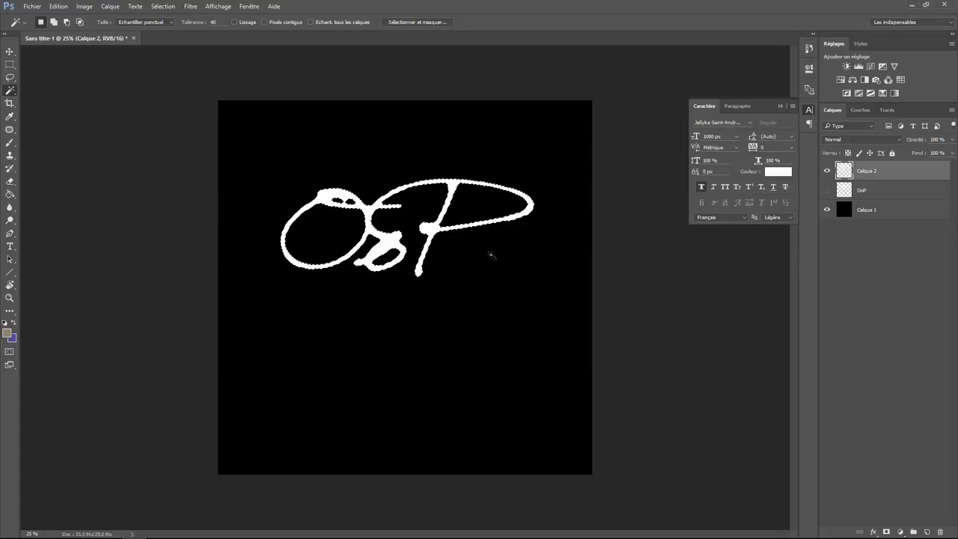
{"action": "key", "text": "ctrl+d"}
{"action": "left_click", "coordinate": [10, 51]}
{"action": "mouse_move", "coordinate": [391, 247]}
{"action": "left_mouse_down"}
{"action": "mouse_move", "coordinate": [353, 278]}
{"action": "mouse_move", "coordinate": [378, 264]}
{"action": "left_mouse_up"}
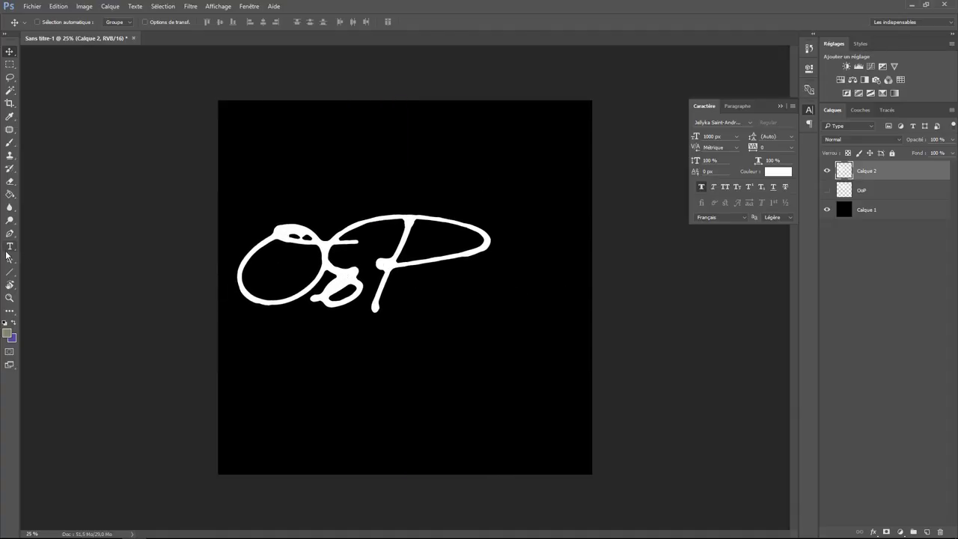
Step: Type PHOTOGRAPHY in Ebrima at 150 px right of the signature
{"action": "left_click", "coordinate": [9, 246]}
{"action": "left_click", "coordinate": [402, 299]}
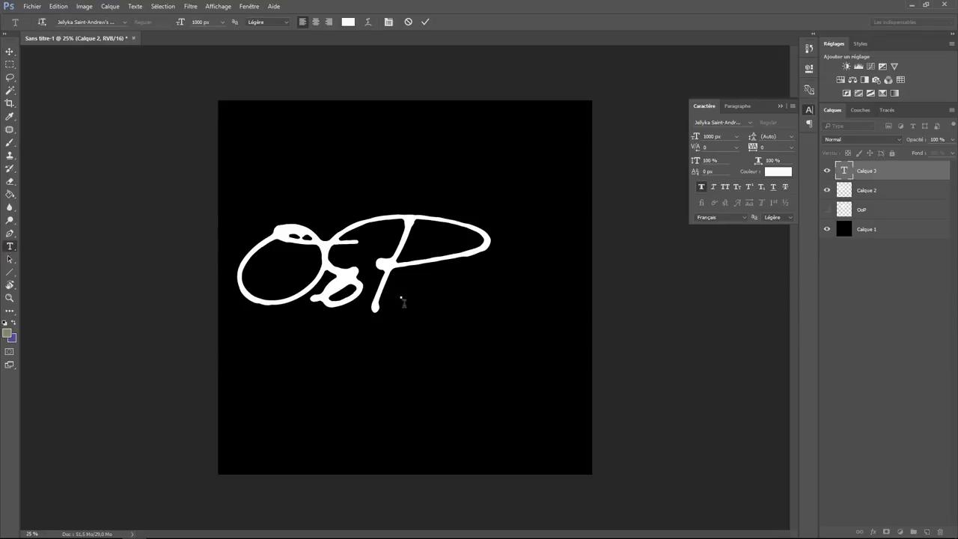
{"action": "left_click", "coordinate": [178, 22]}
{"action": "type", "text": "150"}
{"action": "left_click", "coordinate": [125, 22]}
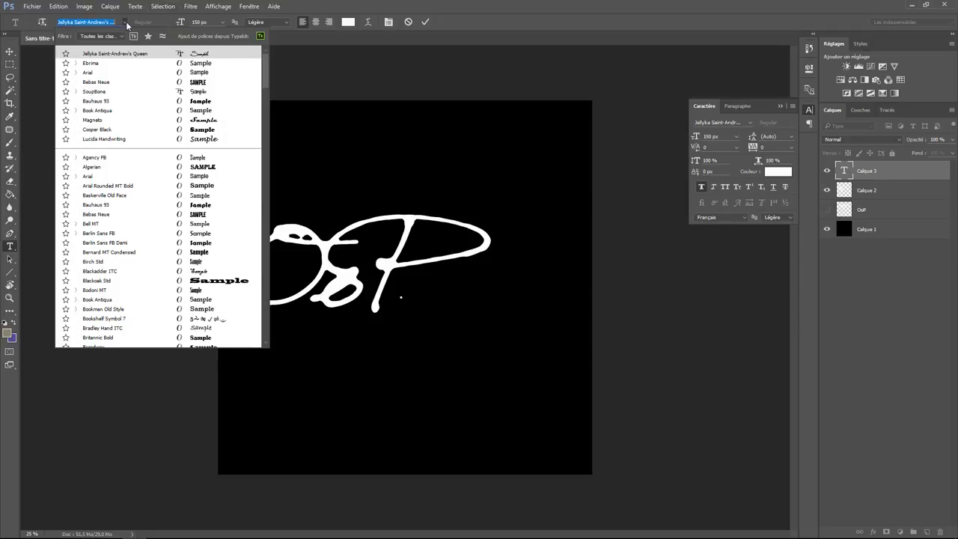
{"action": "left_click", "coordinate": [105, 65]}
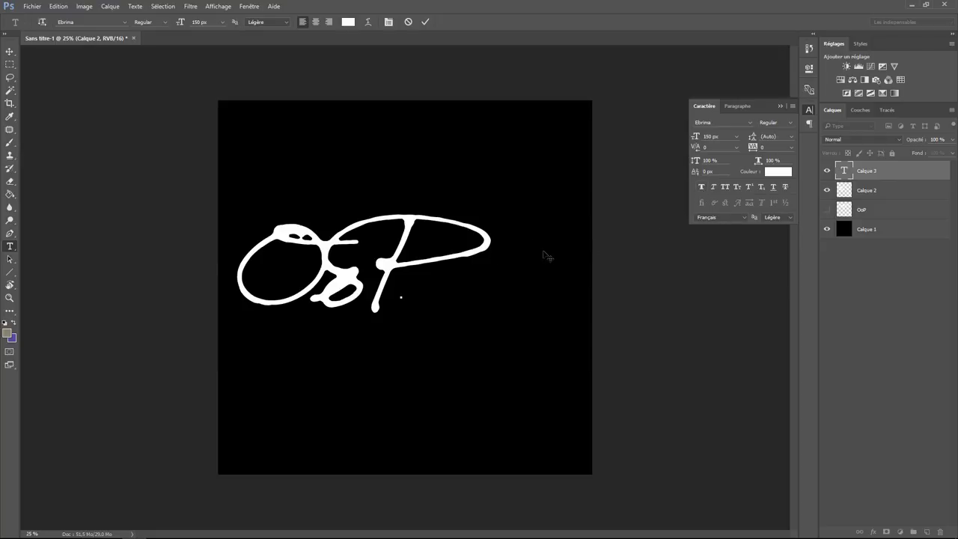
{"action": "type", "text": "PHOT "}
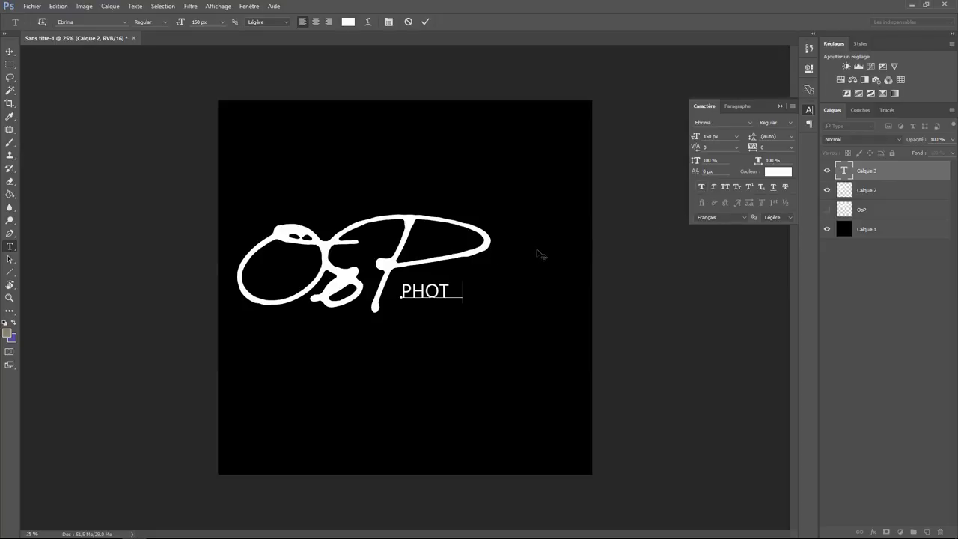
{"action": "type", "text": "GRAPHY"}
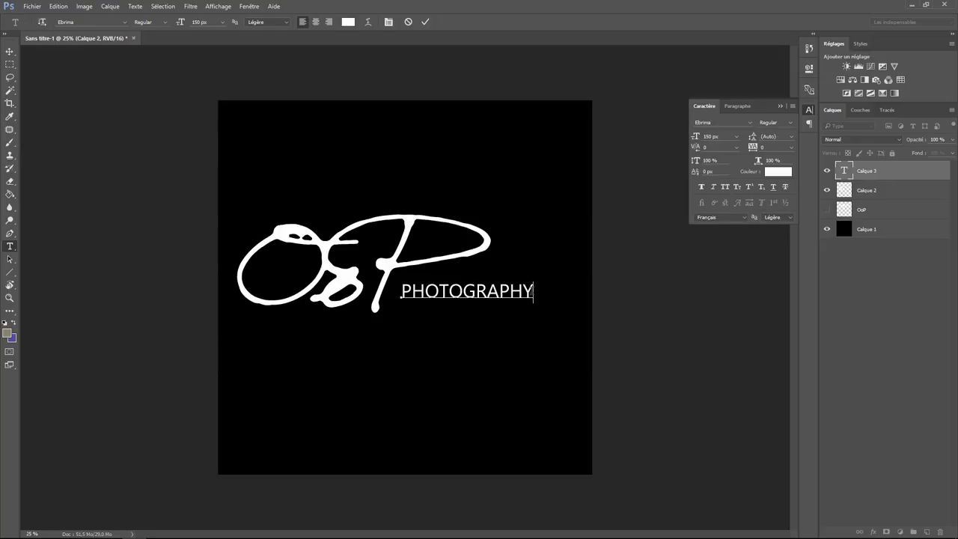
Step: Set PHOTOGRAPHY's tracking to 200 and commit the text
{"action": "left_click_drag", "start_coordinate": [533, 292], "coordinate": [404, 294]}
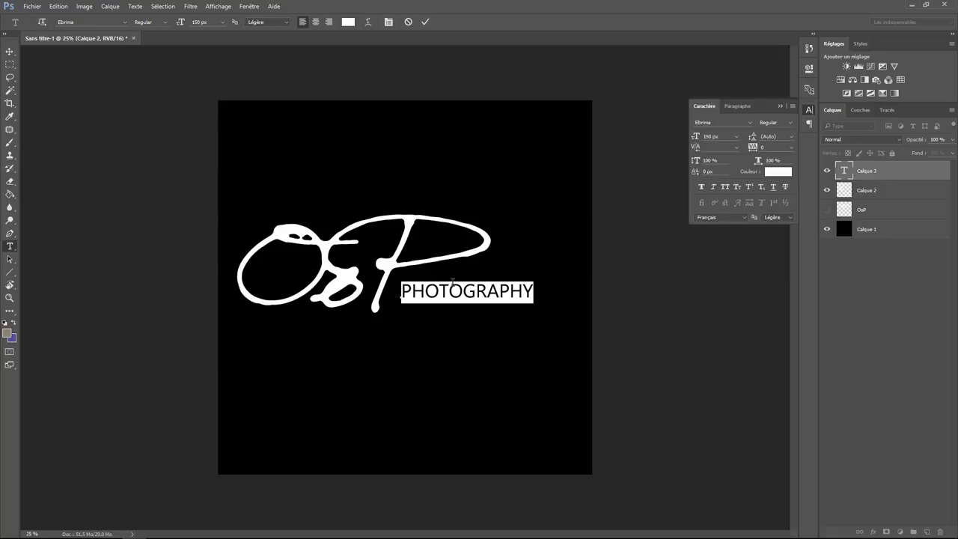
{"action": "left_click", "coordinate": [792, 147]}
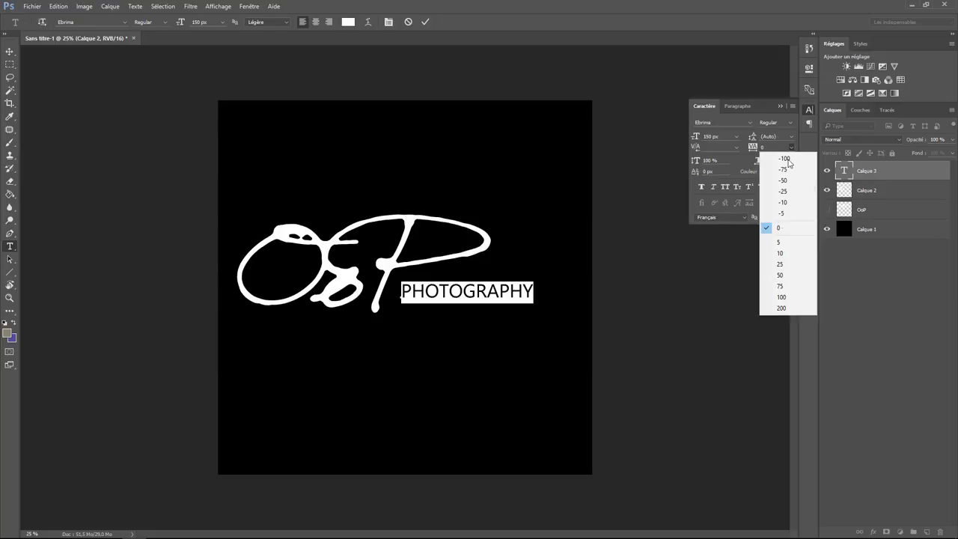
{"action": "left_click", "coordinate": [786, 309]}
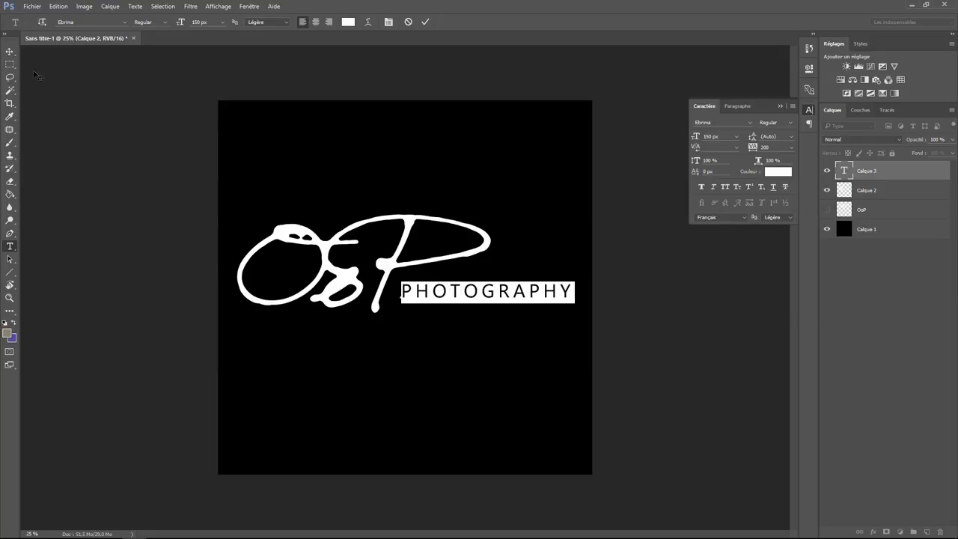
{"action": "left_click", "coordinate": [10, 51]}
Step: Position PHOTOGRAPHY beside the lower end of the signature's P
{"action": "left_click_drag", "start_coordinate": [462, 296], "coordinate": [451, 293]}
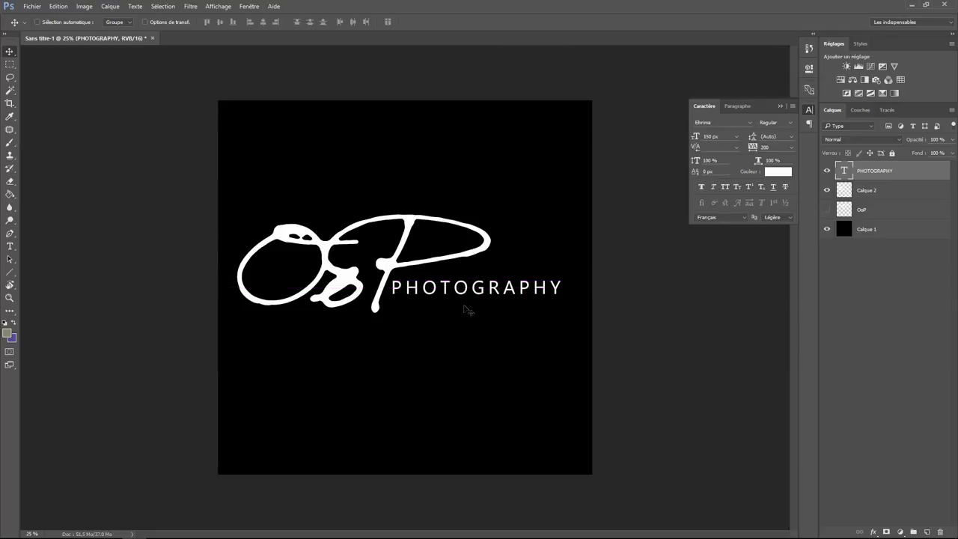
{"action": "left_click_drag", "start_coordinate": [428, 291], "coordinate": [432, 298]}
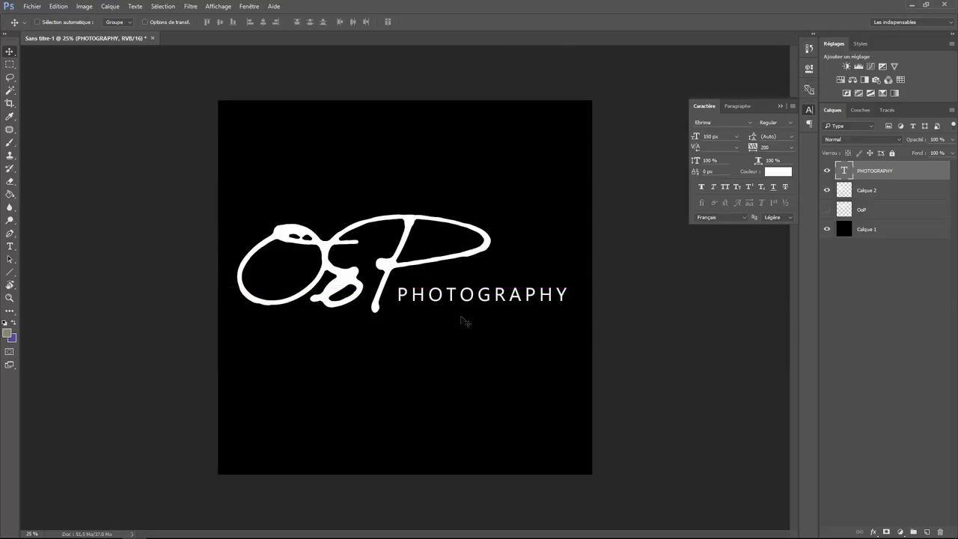
{"action": "key", "text": "Up"}
{"action": "key", "text": "Up"}
{"action": "key", "text": "Up"}
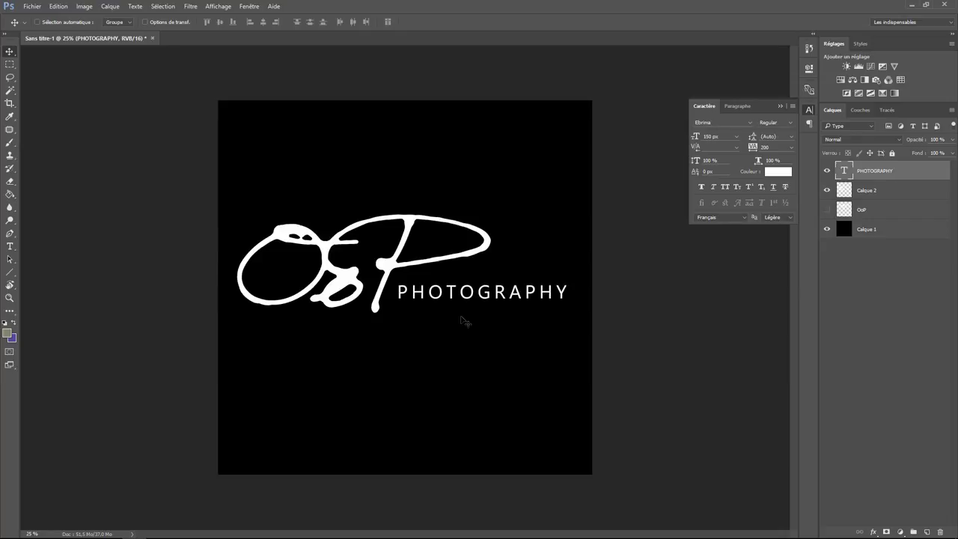
{"action": "key", "text": "Up"}
{"action": "key", "text": "Up"}
{"action": "key", "text": "Up"}
{"action": "key", "text": "Right"}
{"action": "key", "text": "Right"}
{"action": "key", "text": "Right"}
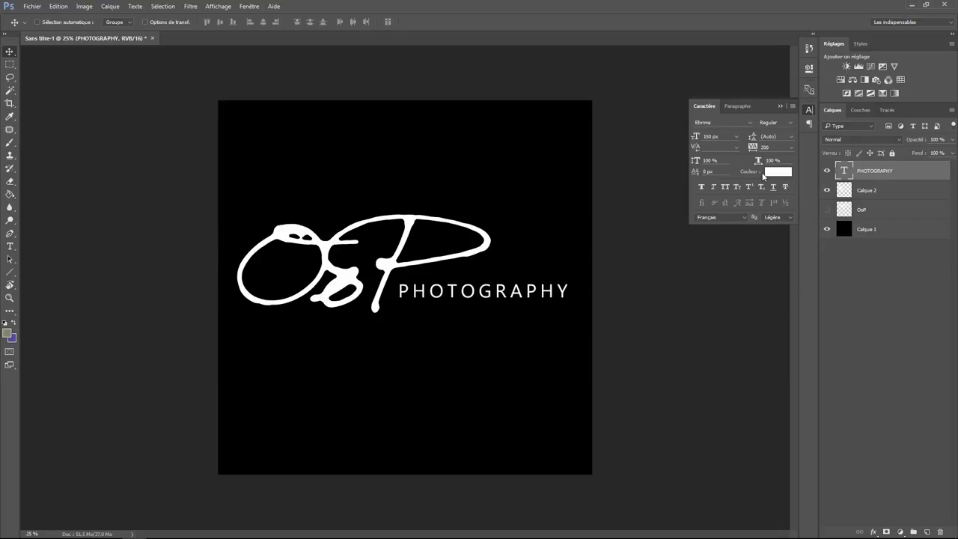
Step: Rasterize the PHOTOGRAPHY text layer and merge it with the signature layer Calque 2
{"action": "right_click", "coordinate": [875, 173]}
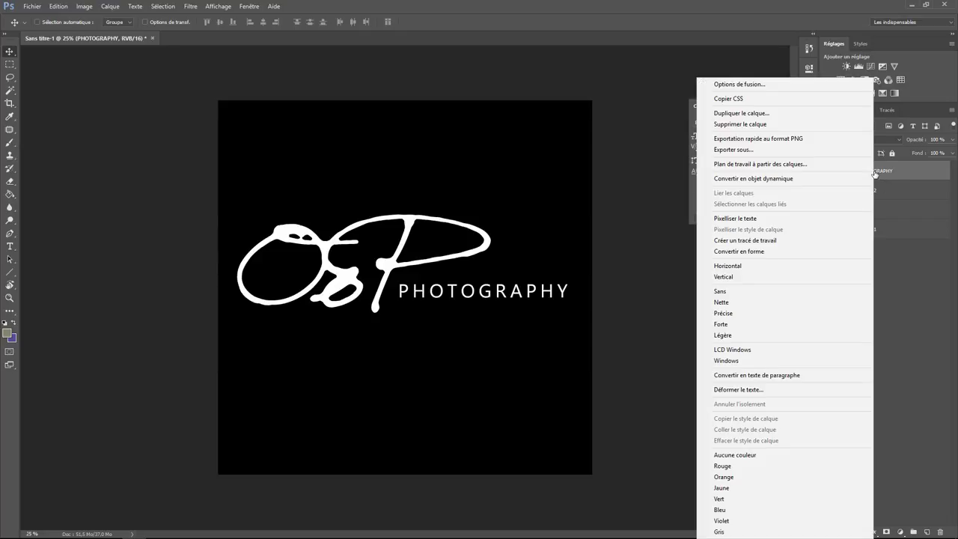
{"action": "left_click", "coordinate": [771, 219]}
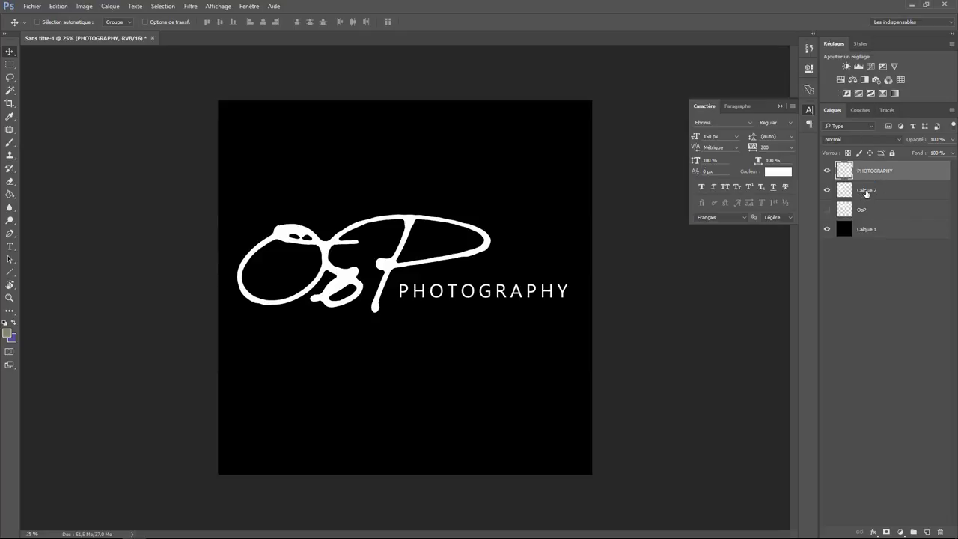
{"action": "left_click", "coordinate": [867, 193], "text": "shift"}
{"action": "right_click", "coordinate": [870, 193]}
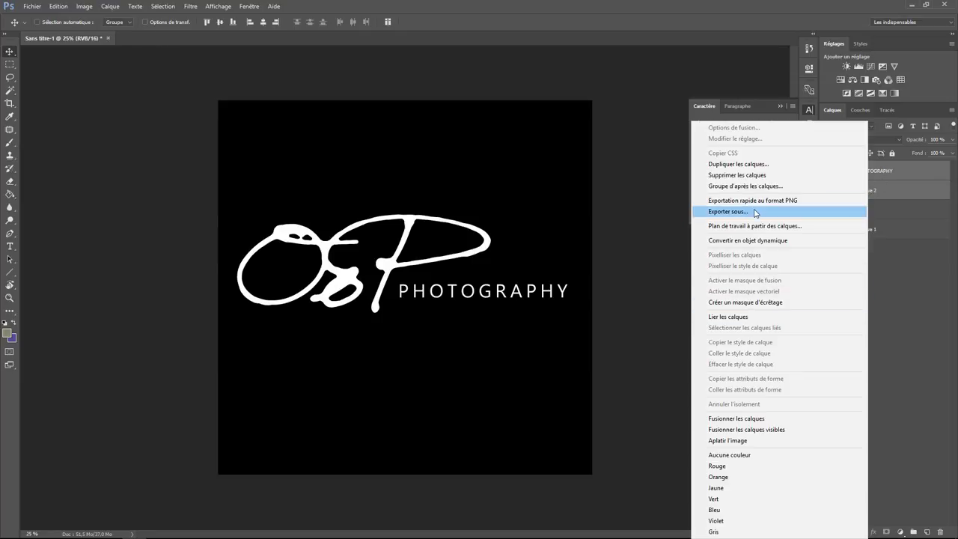
{"action": "left_click", "coordinate": [758, 420]}
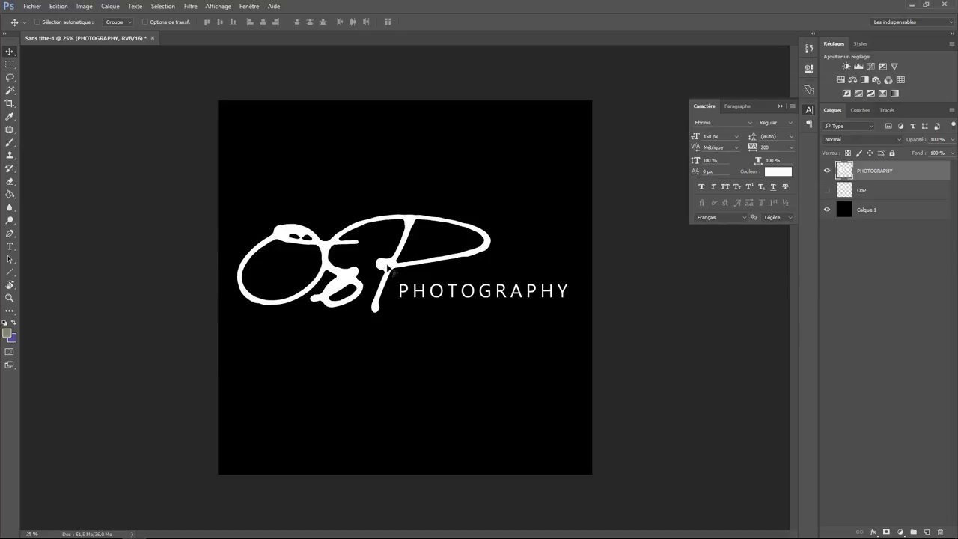
Step: Select a rectangle around the logo, checking it against transparency by toggling Calque 1
{"action": "left_click", "coordinate": [10, 64]}
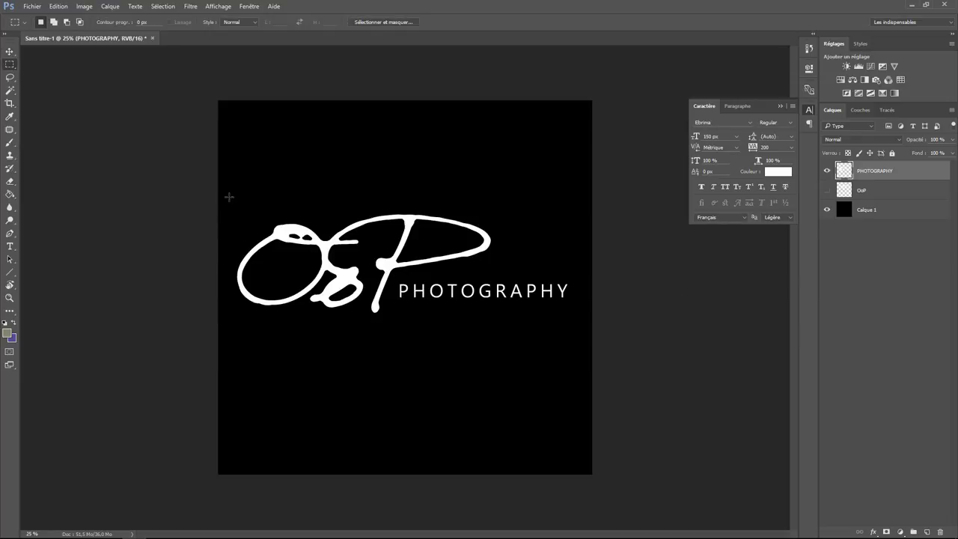
{"action": "left_click_drag", "start_coordinate": [230, 196], "coordinate": [576, 329]}
{"action": "left_click", "coordinate": [827, 210]}
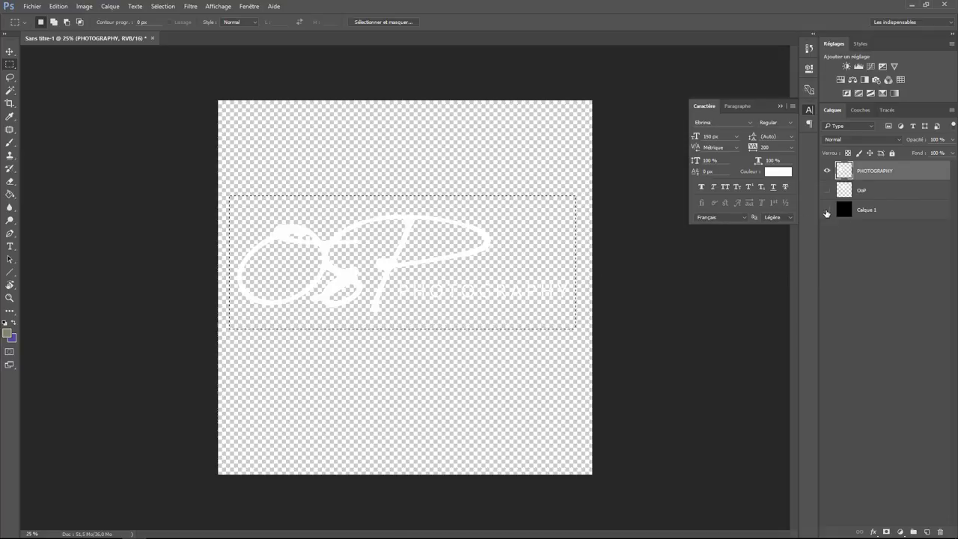
{"action": "left_click", "coordinate": [827, 212]}
{"action": "left_click", "coordinate": [828, 212]}
{"action": "left_click", "coordinate": [828, 212]}
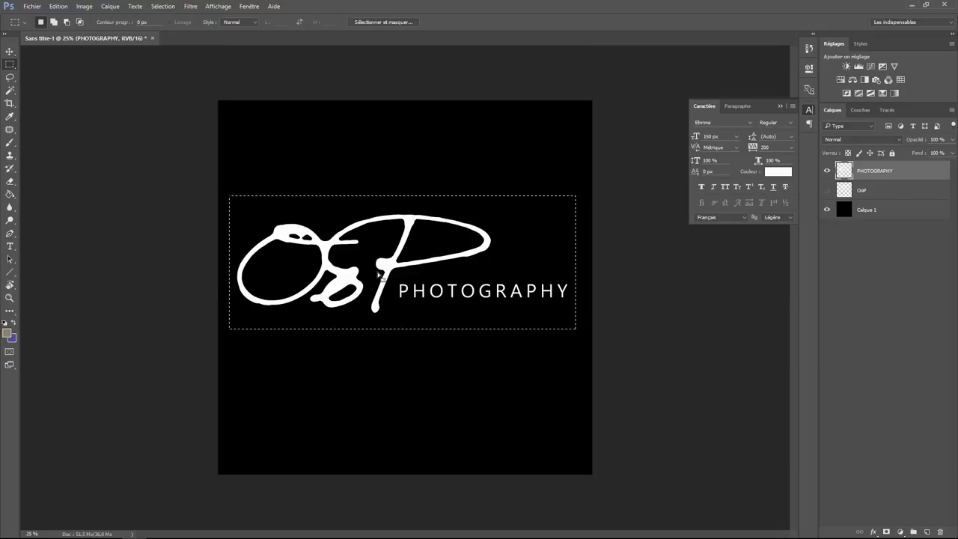
Step: Paste the copied logo into a new transparent 2649 × 788 px document
{"action": "left_click", "coordinate": [31, 6]}
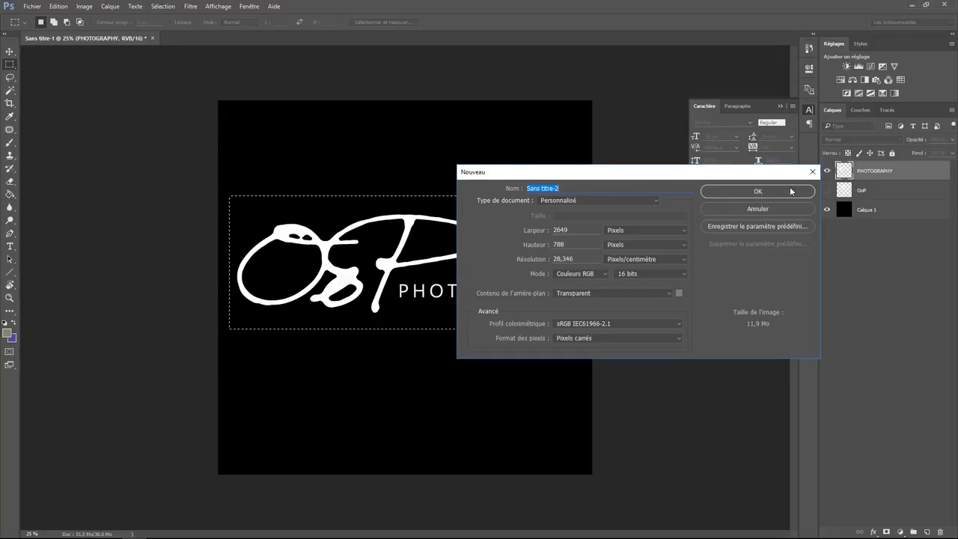
{"action": "left_click", "coordinate": [793, 191]}
{"action": "key", "text": "ctrl+v"}
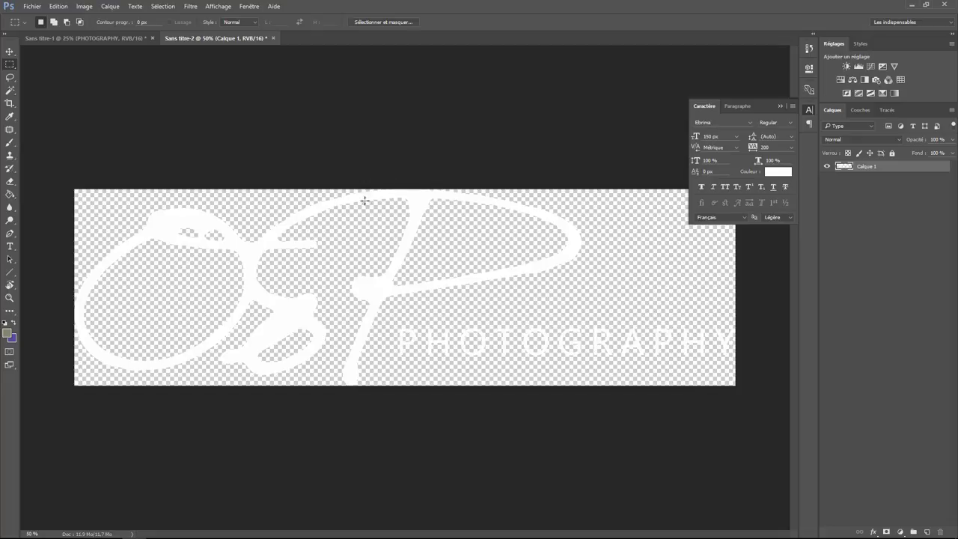
Step: Save the logo as PNG file 'OOP' in the Logo folder with default PNG options
{"action": "left_click", "coordinate": [33, 7]}
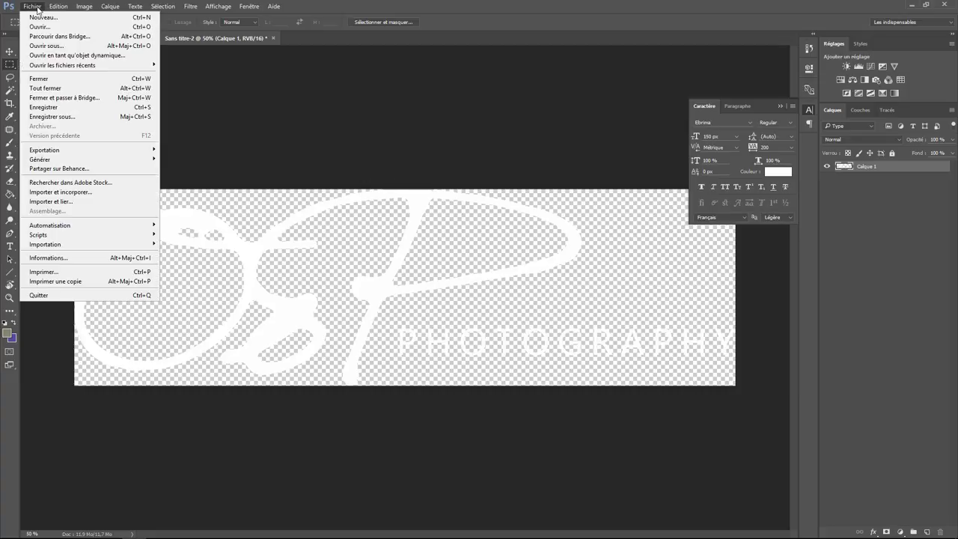
{"action": "left_click", "coordinate": [72, 117]}
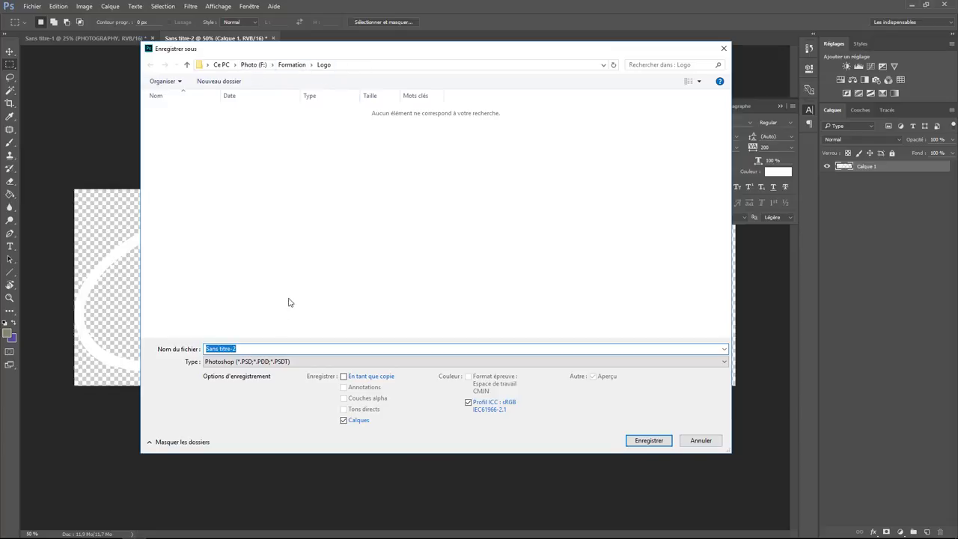
{"action": "type", "text": "OOP"}
{"action": "left_click", "coordinate": [497, 362]}
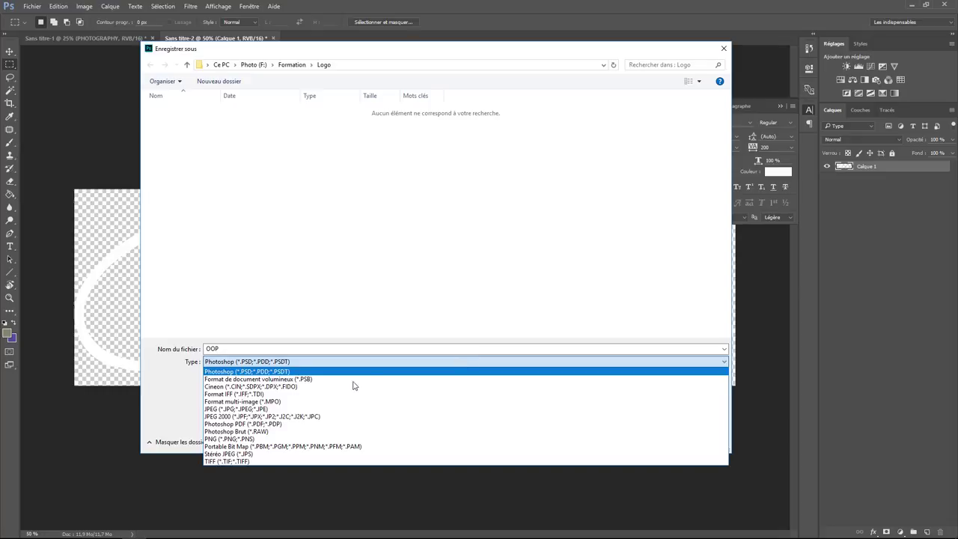
{"action": "left_click", "coordinate": [283, 439]}
{"action": "left_click", "coordinate": [648, 441]}
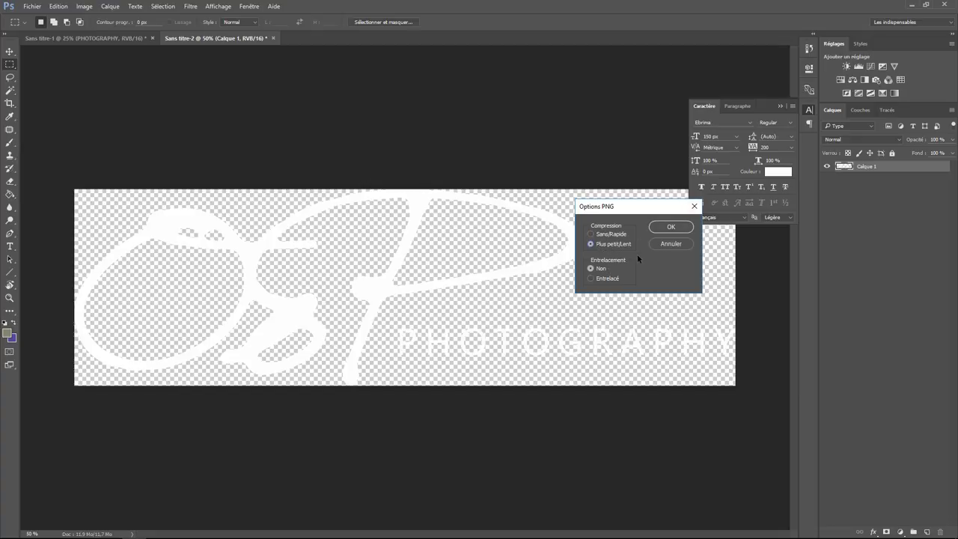
{"action": "left_click", "coordinate": [671, 227]}
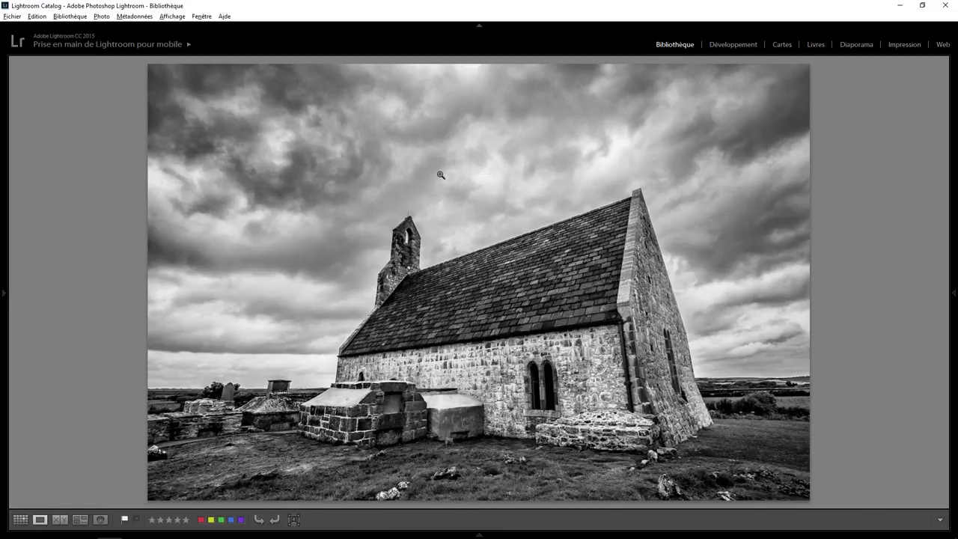
Step: Open the church photo's export settings with the Temp 1000px preset
{"action": "right_click", "coordinate": [441, 177]}
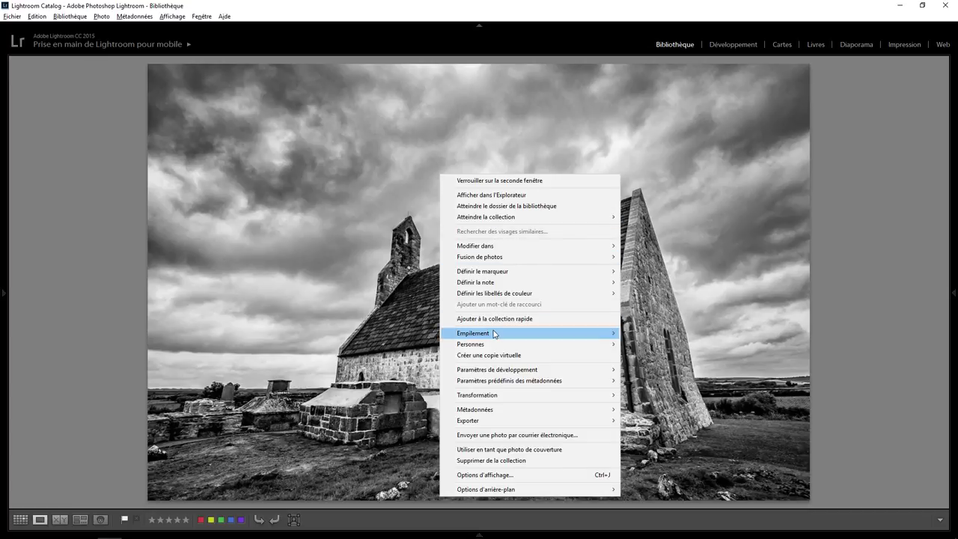
{"action": "mouse_move", "coordinate": [524, 420]}
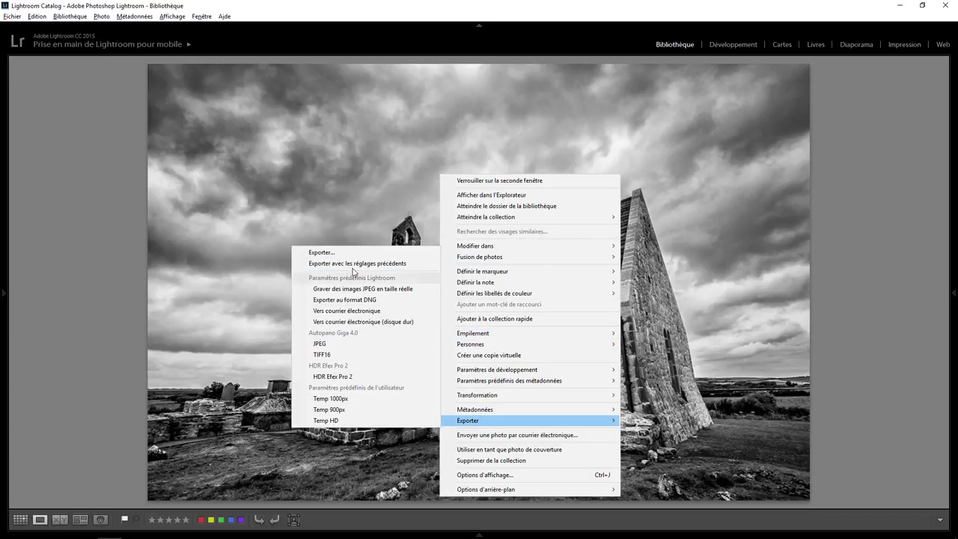
{"action": "left_click", "coordinate": [335, 255]}
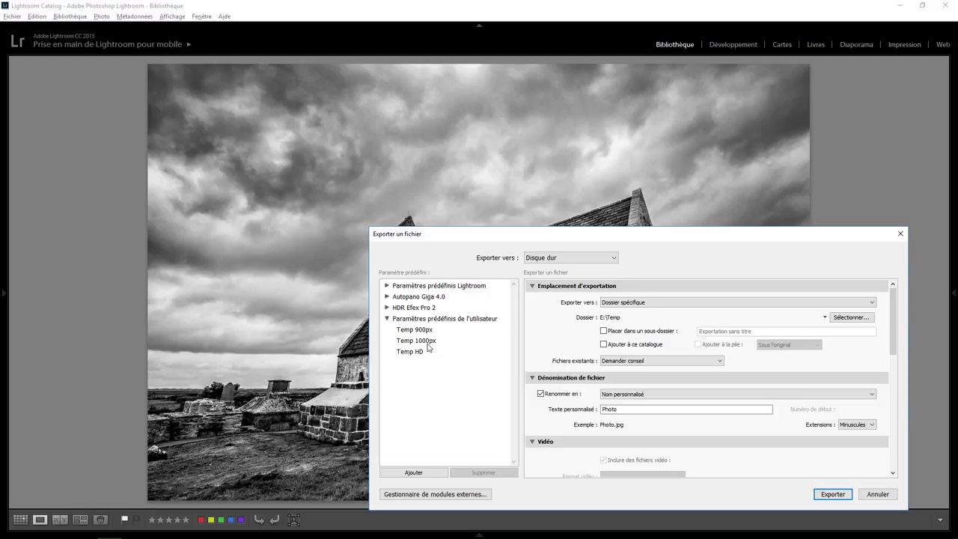
{"action": "left_click", "coordinate": [424, 342]}
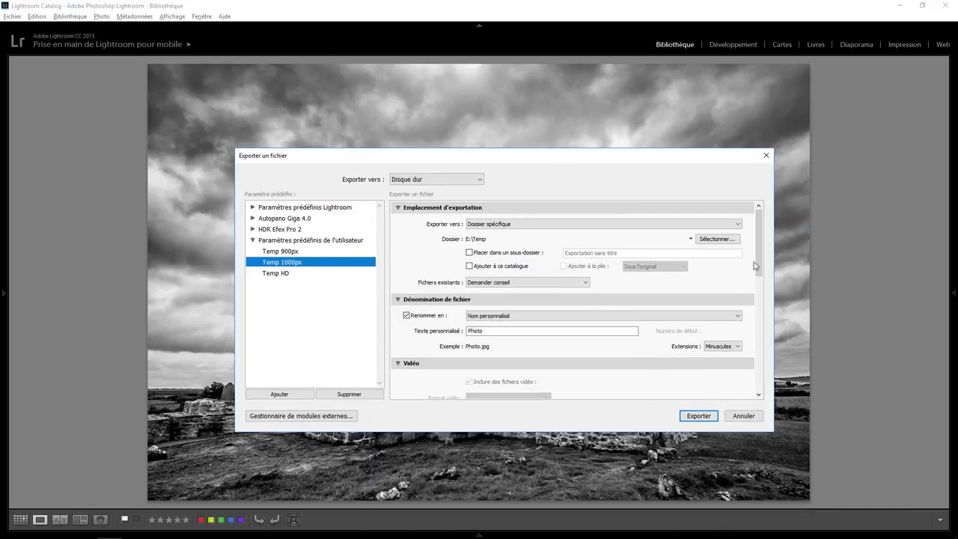
{"action": "left_click_drag", "start_coordinate": [759, 260], "coordinate": [763, 369]}
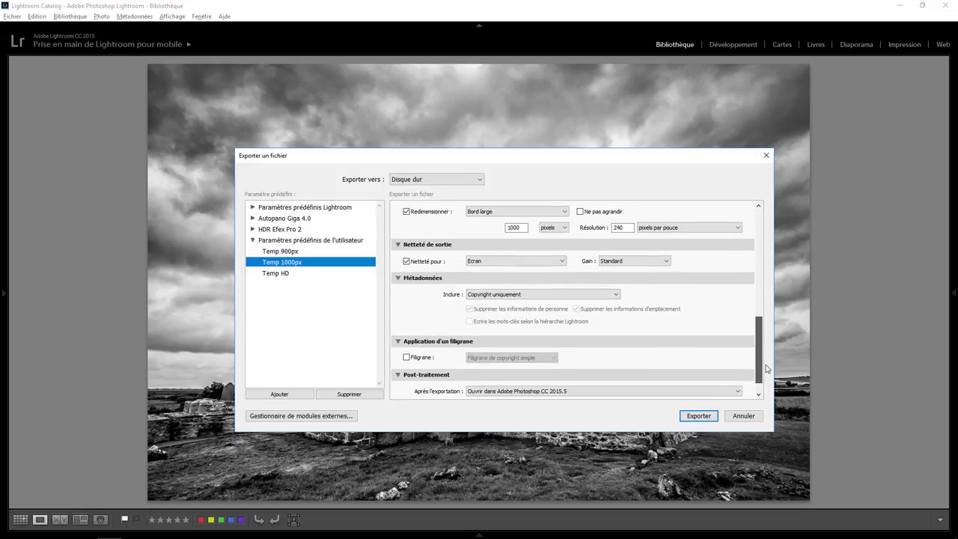
Step: Enable Filigrane watermarking and open the watermark editor
{"action": "left_click", "coordinate": [424, 351]}
{"action": "left_click", "coordinate": [555, 352]}
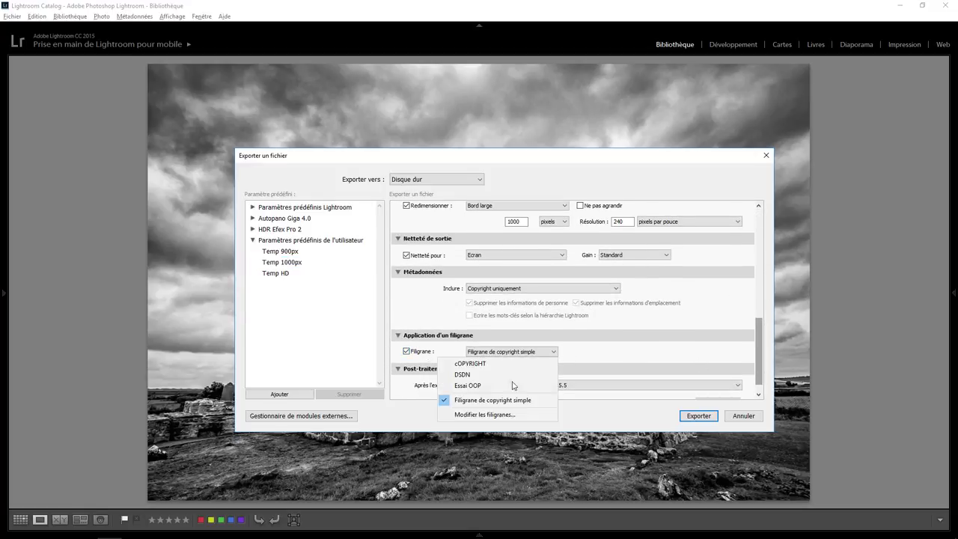
{"action": "left_click", "coordinate": [489, 416]}
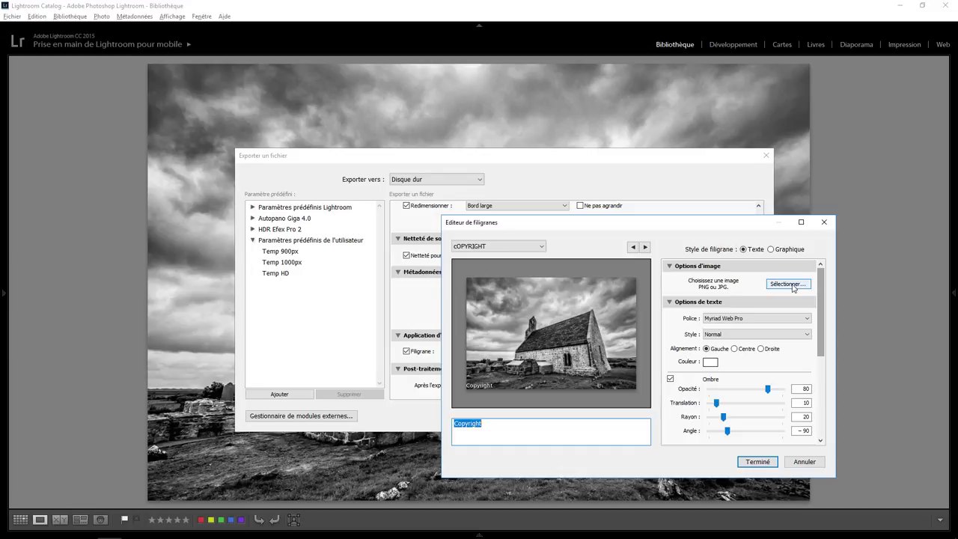
Step: Load OOP.png as a graphic watermark in the watermark editor
{"action": "left_click", "coordinate": [790, 285]}
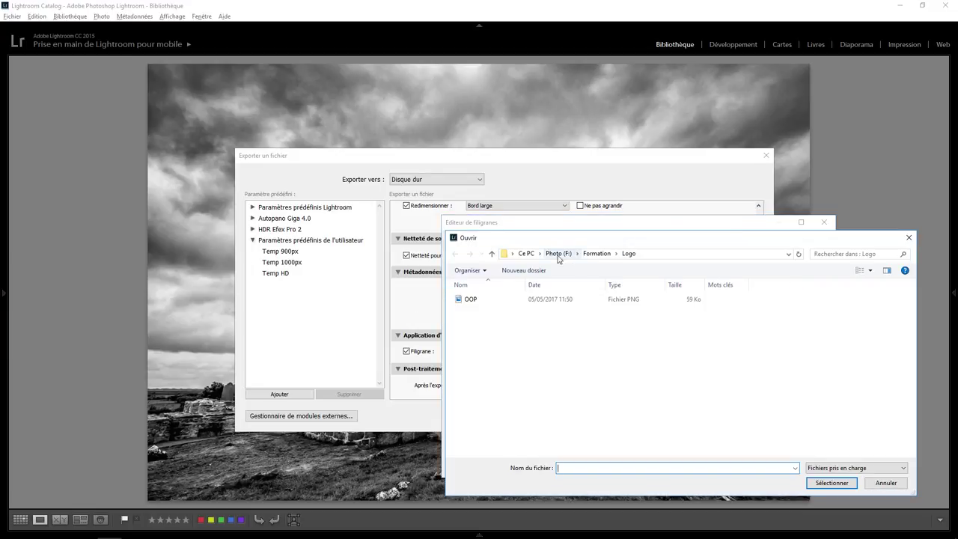
{"action": "double_click", "coordinate": [471, 300]}
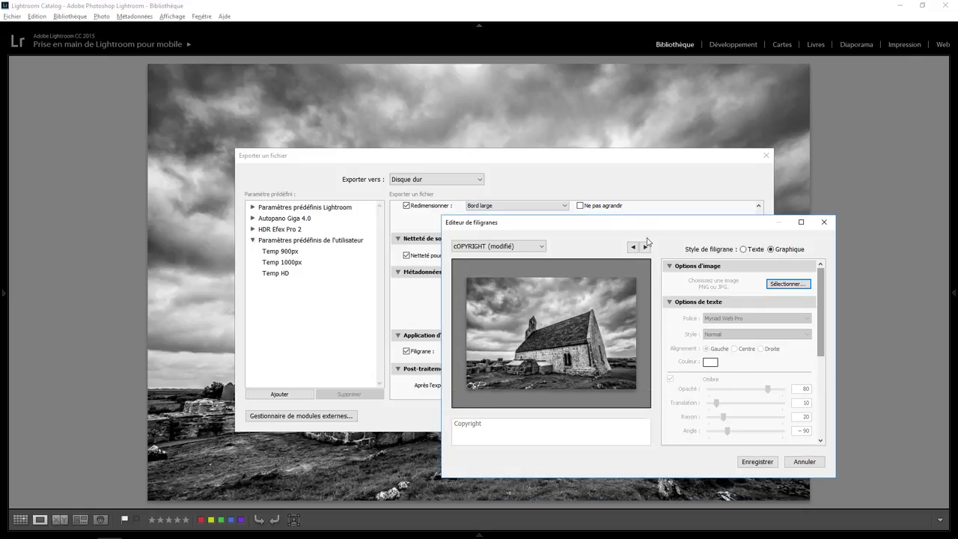
{"action": "left_click_drag", "start_coordinate": [638, 224], "coordinate": [531, 176]}
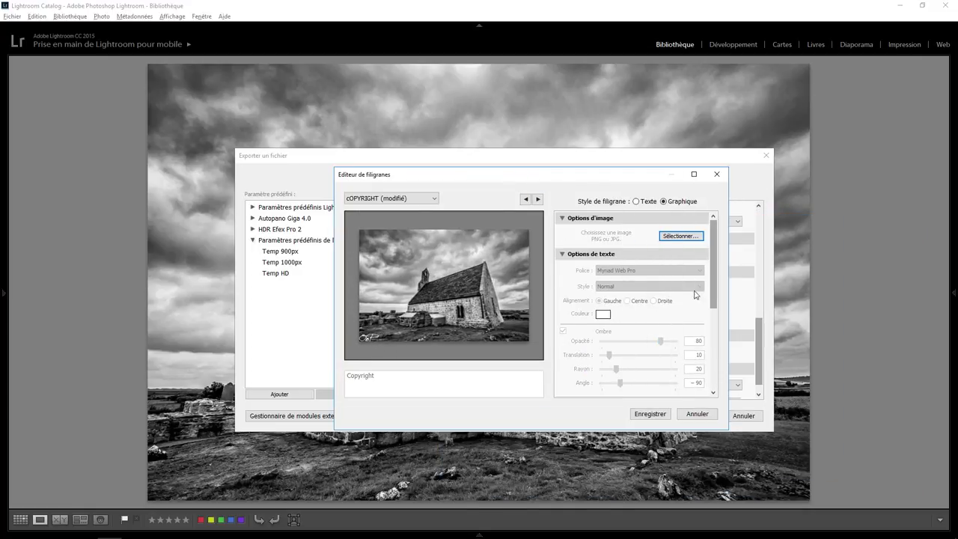
{"action": "left_click_drag", "start_coordinate": [713, 281], "coordinate": [710, 350]}
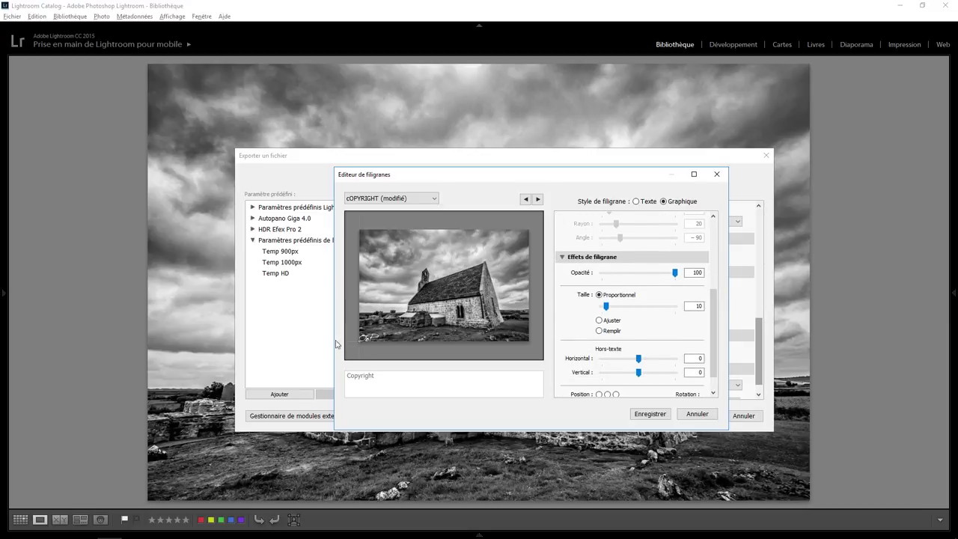
{"action": "scroll", "coordinate": [718, 350], "scroll_direction": "down", "scroll_amount": 1}
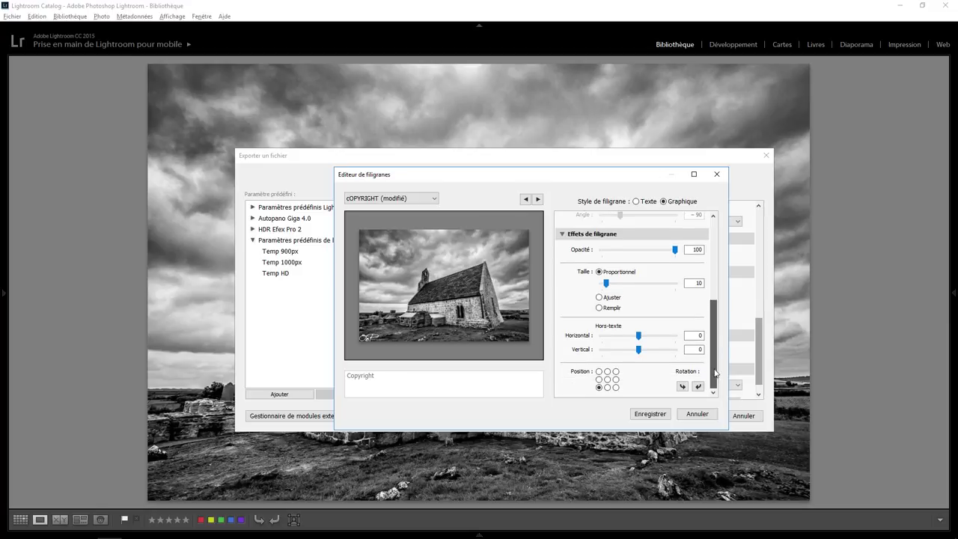
Step: Anchor the watermark bottom-left at size 14 with small edge offsets
{"action": "left_click", "coordinate": [616, 388]}
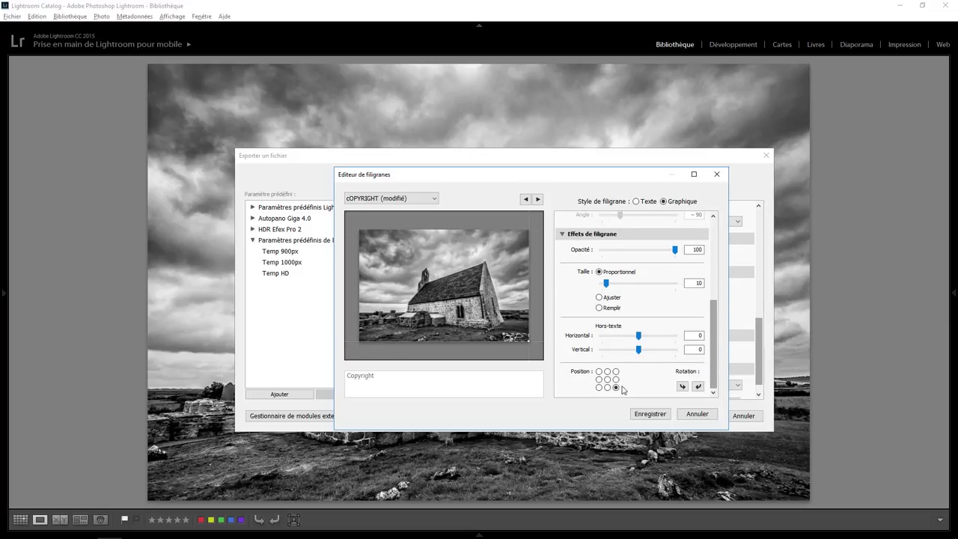
{"action": "mouse_move", "coordinate": [606, 285]}
{"action": "left_mouse_down"}
{"action": "mouse_move", "coordinate": [618, 285]}
{"action": "mouse_move", "coordinate": [607, 284]}
{"action": "left_mouse_up"}
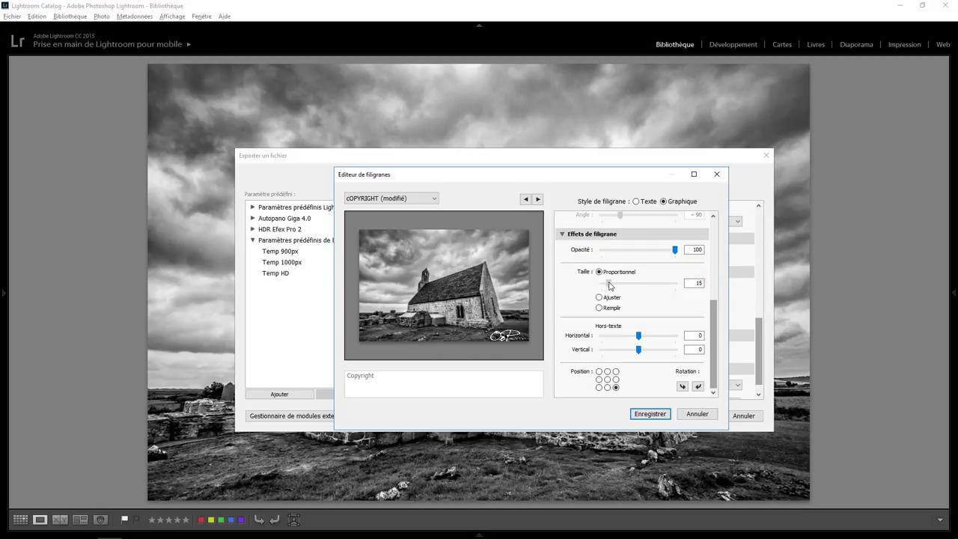
{"action": "mouse_move", "coordinate": [638, 336]}
{"action": "left_mouse_down"}
{"action": "mouse_move", "coordinate": [659, 336]}
{"action": "mouse_move", "coordinate": [659, 351]}
{"action": "mouse_move", "coordinate": [650, 350]}
{"action": "left_mouse_up"}
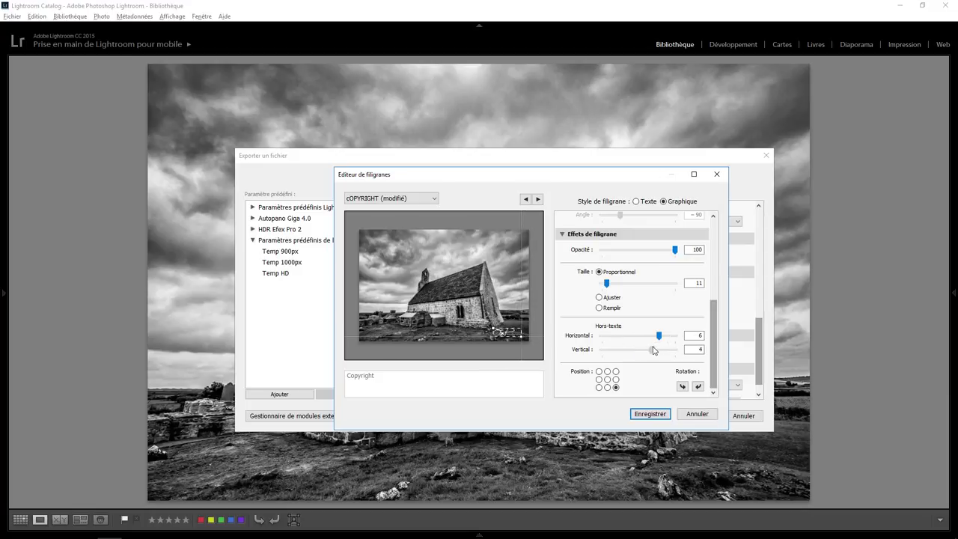
{"action": "left_click", "coordinate": [599, 387]}
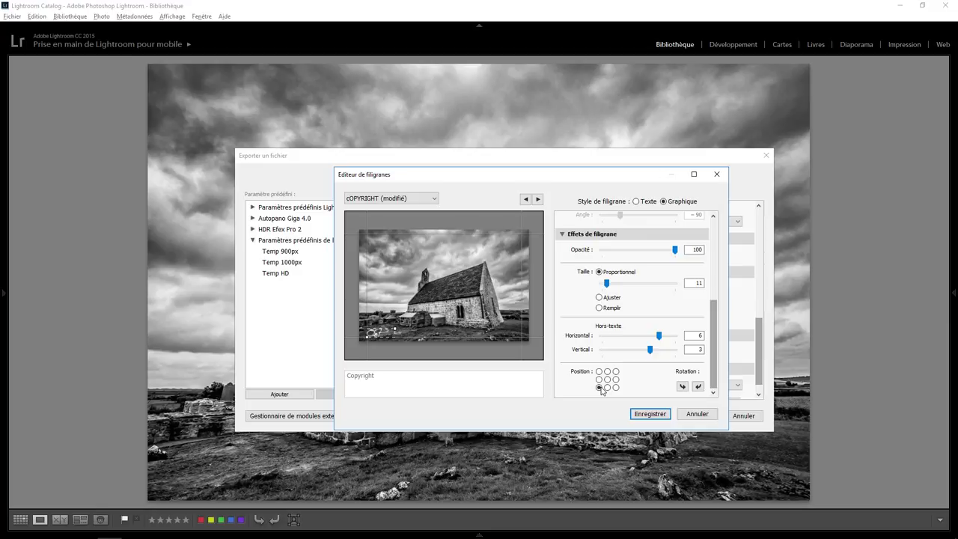
{"action": "left_click_drag", "start_coordinate": [649, 354], "coordinate": [648, 342]}
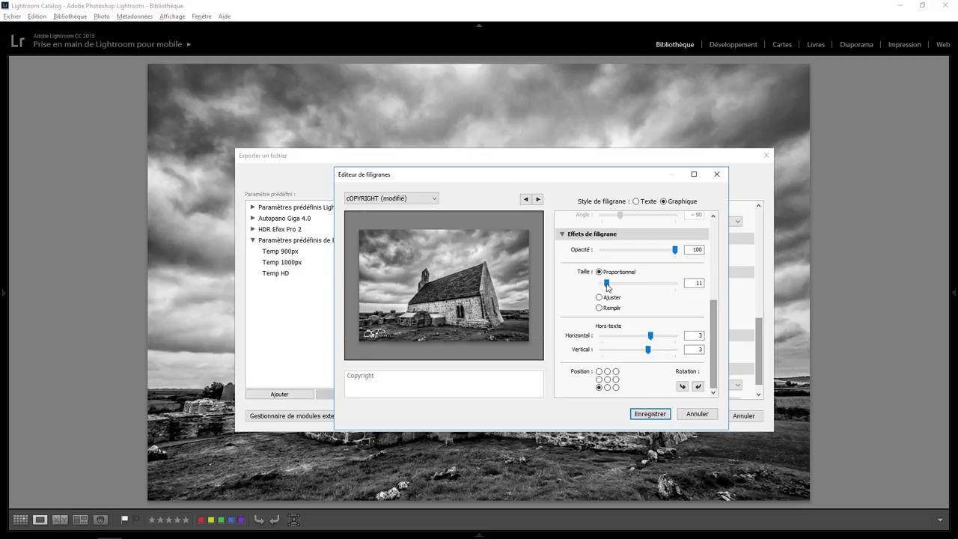
{"action": "left_click_drag", "start_coordinate": [607, 286], "coordinate": [608, 286]}
Step: Save the watermark settings as preset 'Photologo'
{"action": "left_click", "coordinate": [656, 414]}
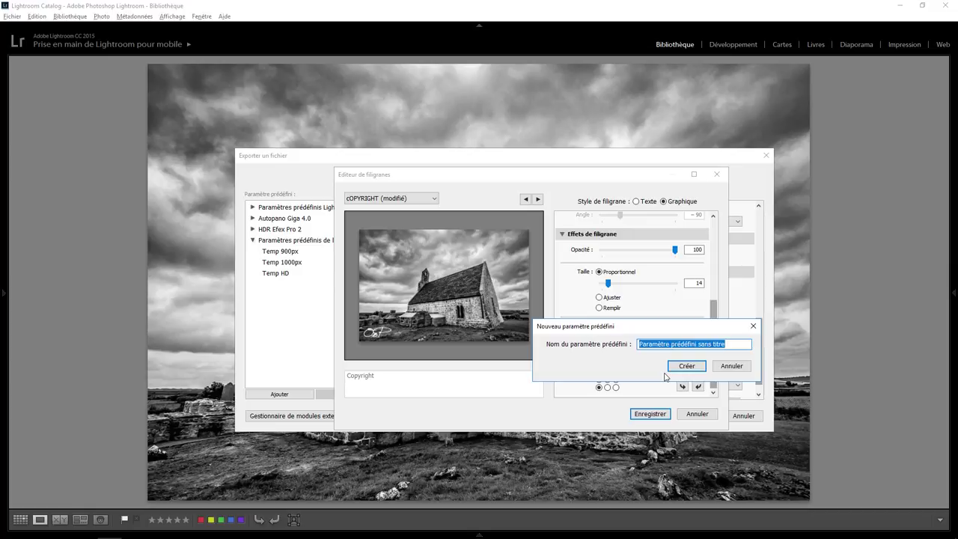
{"action": "type", "text": "Photologo"}
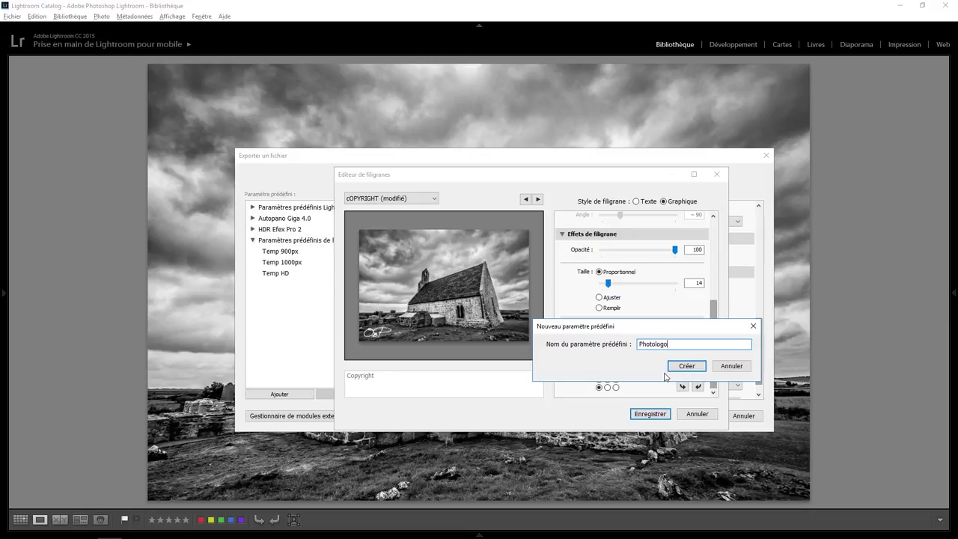
{"action": "left_click", "coordinate": [684, 367]}
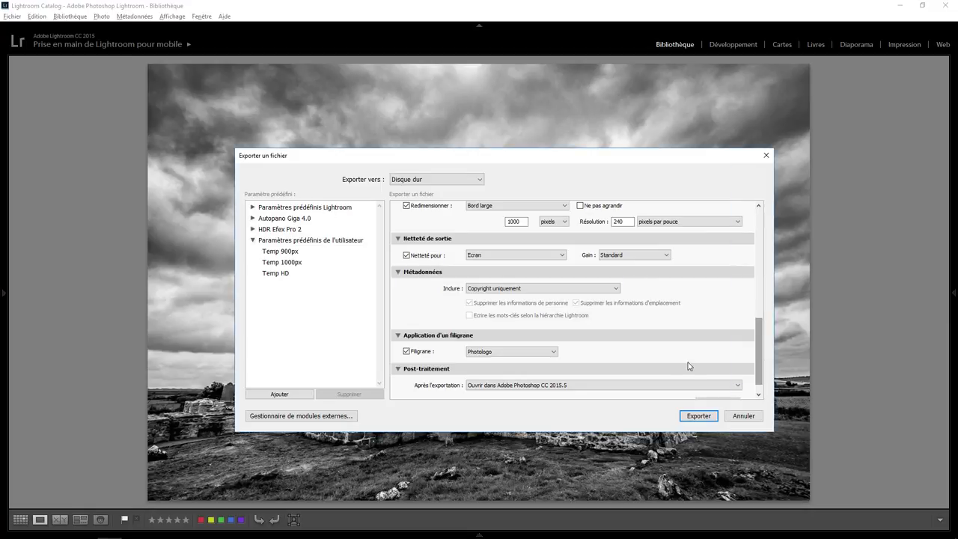
Step: Export the watermarked church photo, overwriting the existing Photo.jpg
{"action": "left_click", "coordinate": [699, 417]}
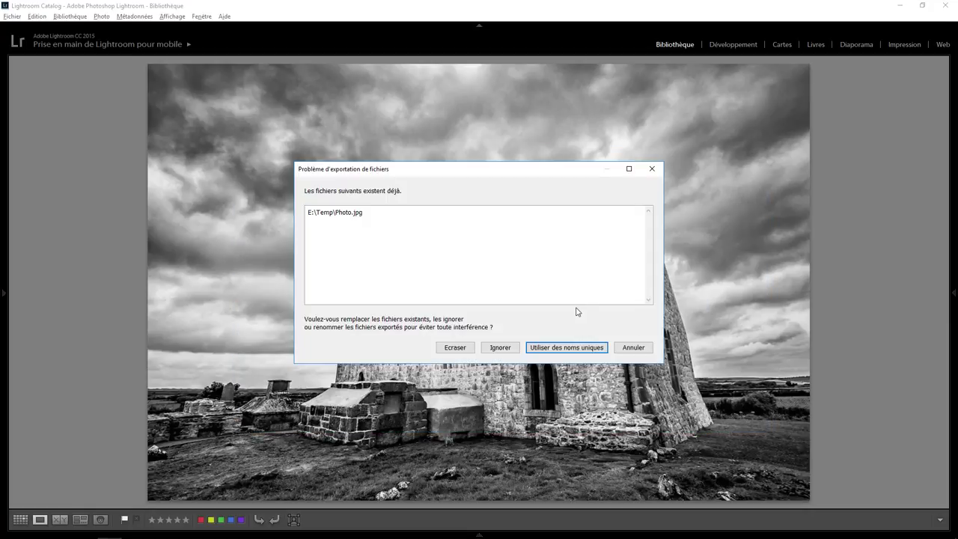
{"action": "left_click", "coordinate": [455, 348]}
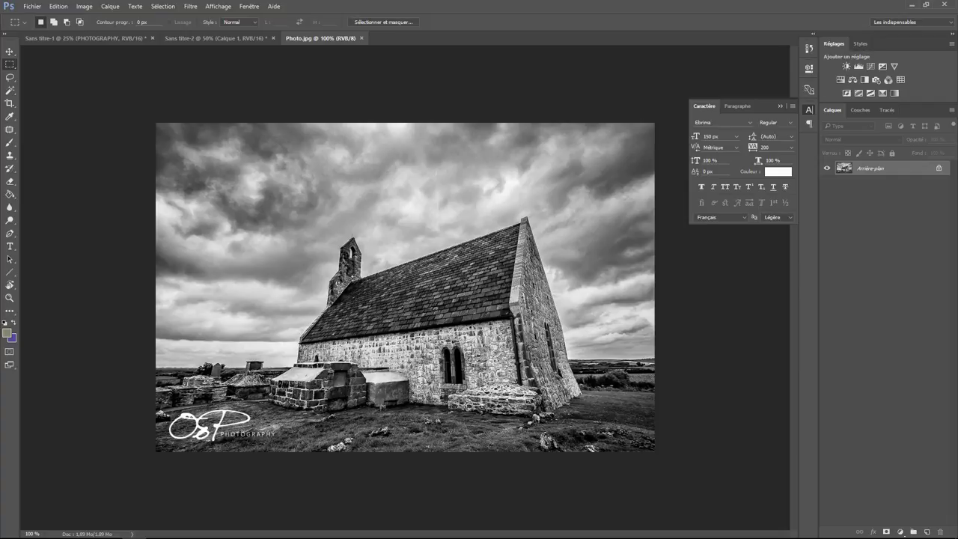
Step: Zoom into Photo.jpg to inspect the bottom-left OsP PHOTOGRAPHY watermark, then zoom back out
{"action": "key", "text": "ctrl+plus"}
{"action": "key", "text": "ctrl+plus"}
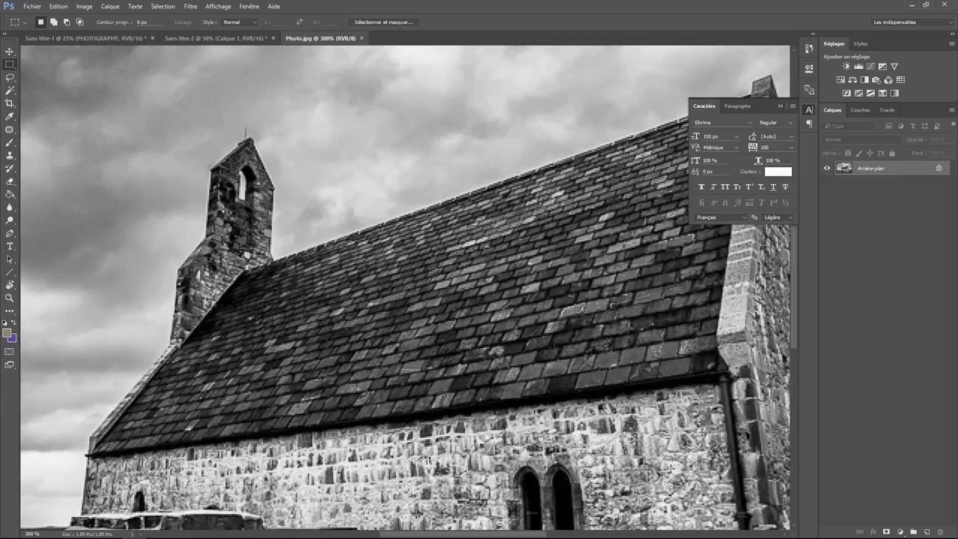
{"action": "left_click_drag", "start_coordinate": [793, 312], "coordinate": [796, 404]}
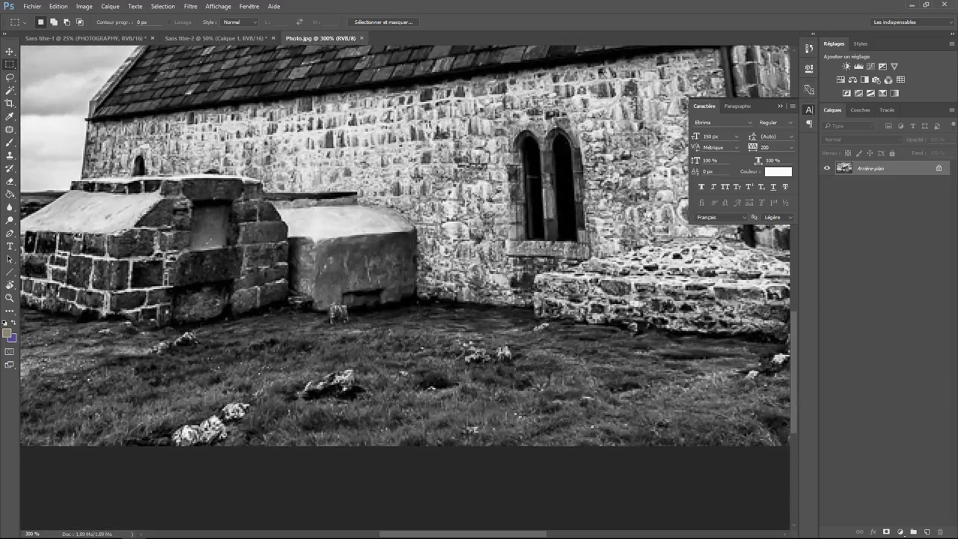
{"action": "left_click_drag", "start_coordinate": [473, 534], "coordinate": [375, 499]}
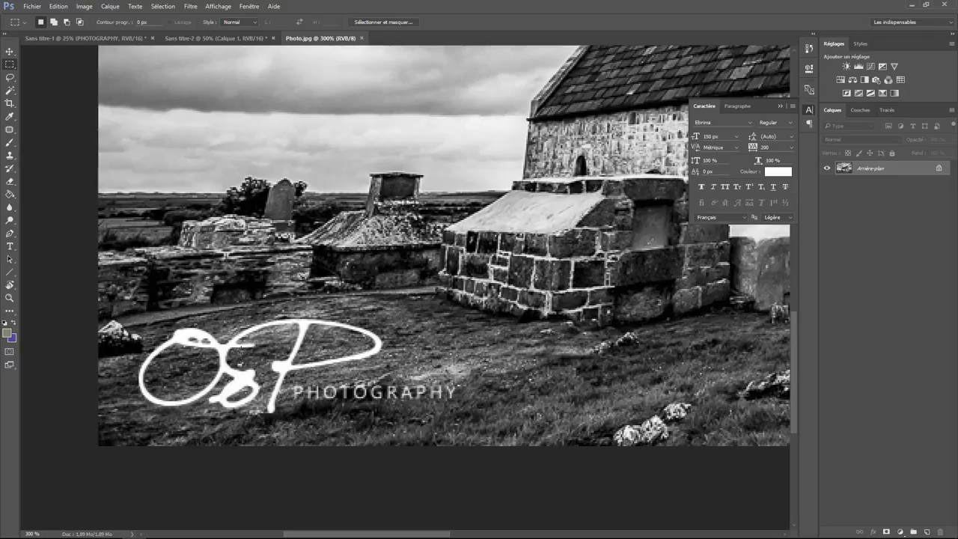
{"action": "key", "text": "ctrl+1"}
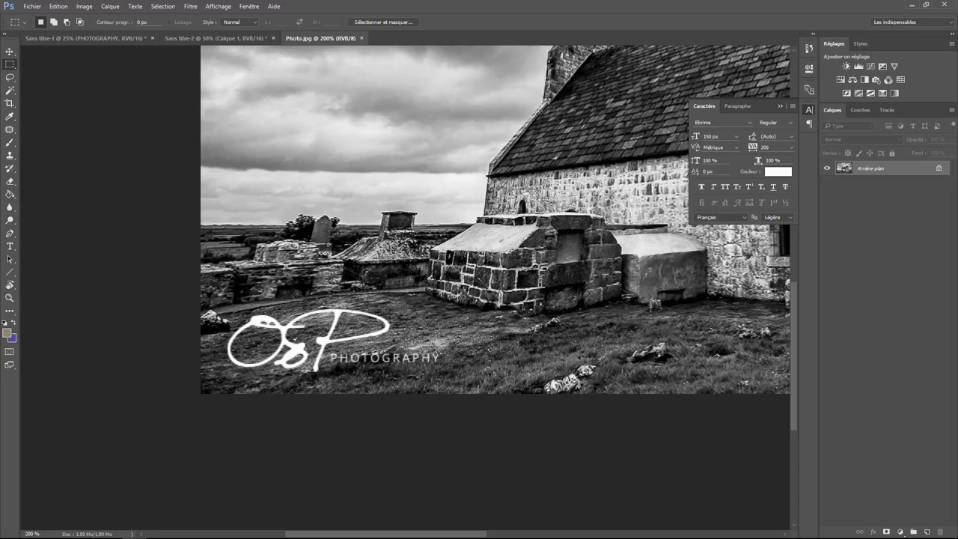